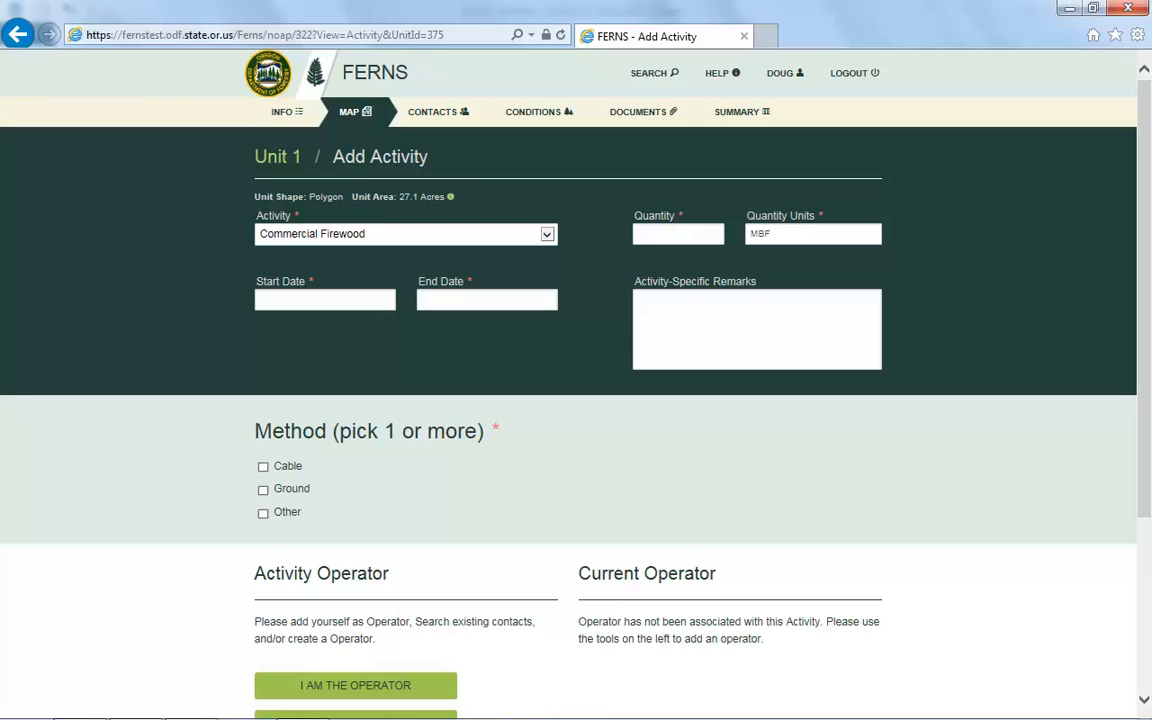
# Place the cursor in the Quantity field of the Commercial Firewood activity.
pyautogui.click(672, 234)
# Enter a quantity of 50 and set the start date to 2014-11-08.
pyautogui.write('50')
pyautogui.click(344, 302)
pyautogui.click(385, 326)
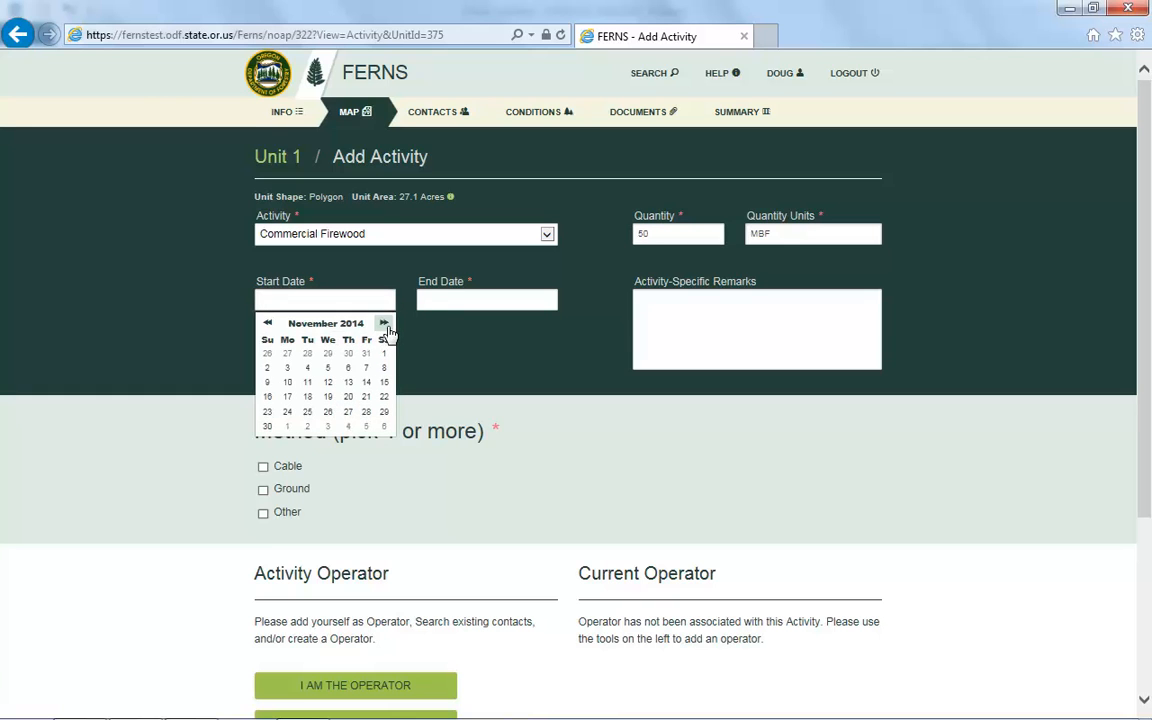
pyautogui.click(384, 368)
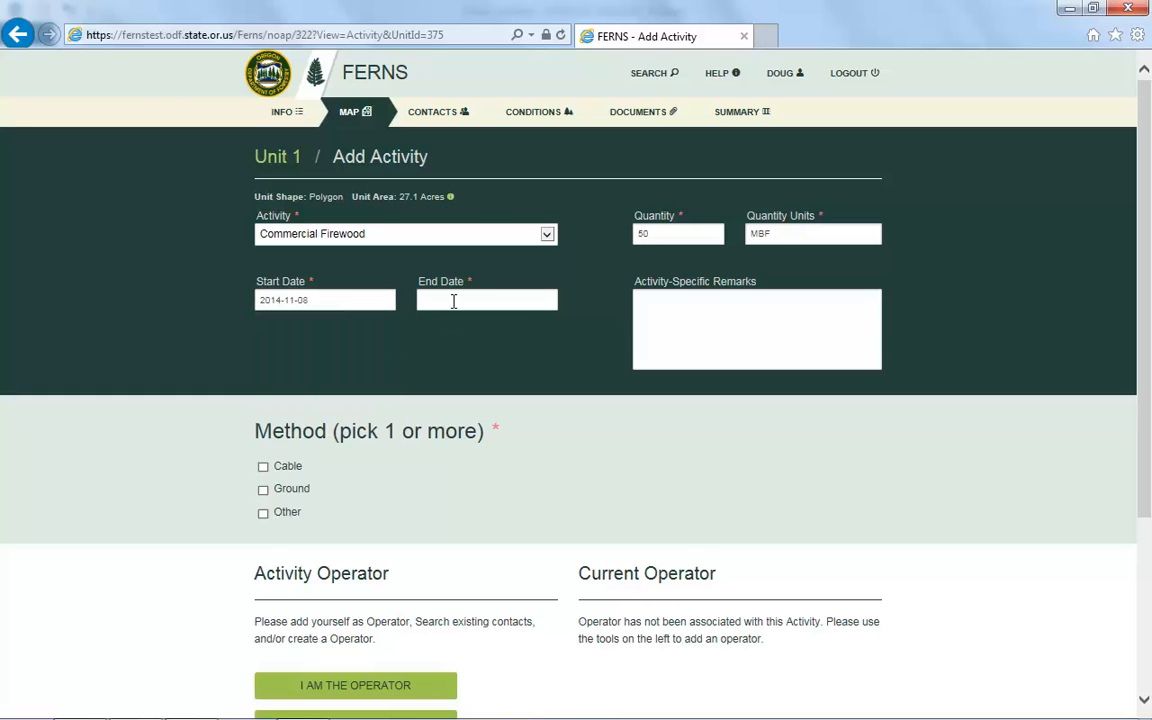
# Set the activity's end date to 2014-12-20.
pyautogui.click(453, 301)
pyautogui.click(545, 324)
pyautogui.click(545, 324)
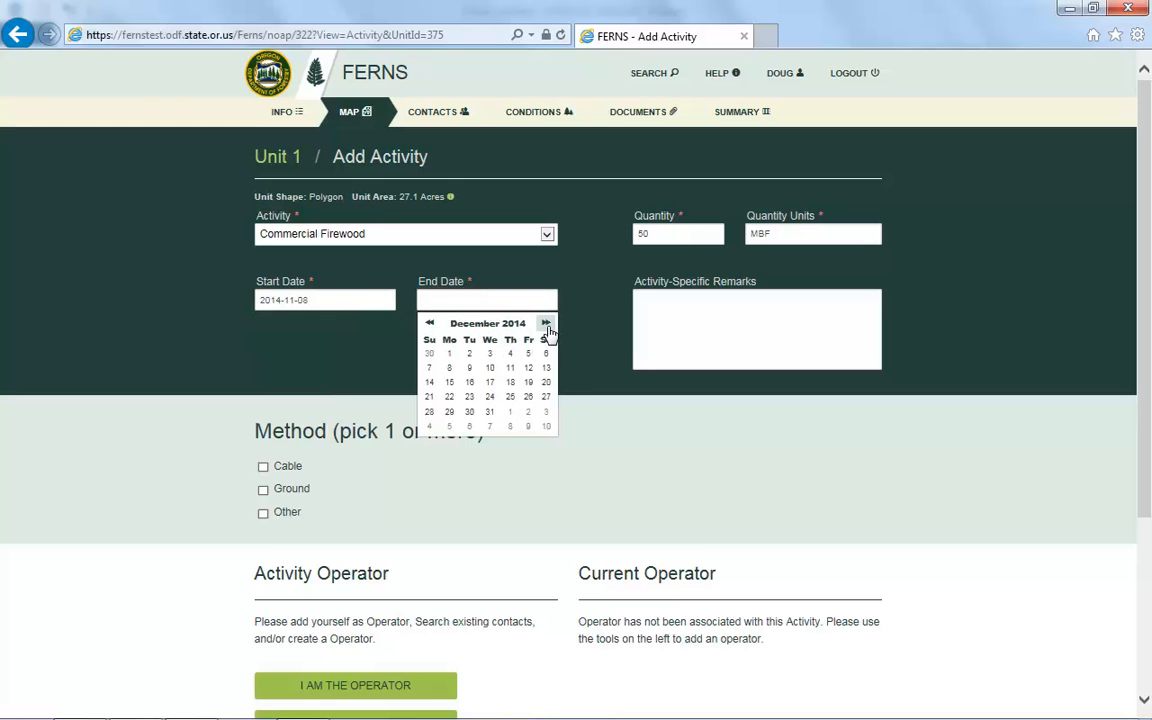
pyautogui.click(547, 384)
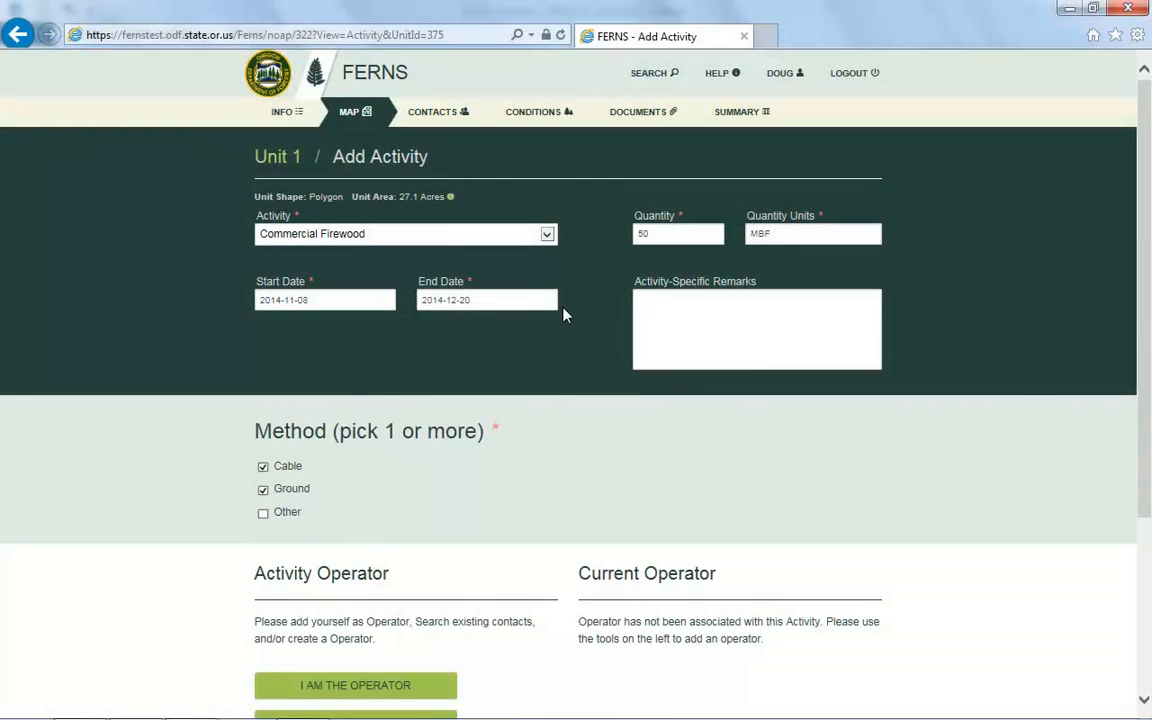
pyautogui.click(547, 240)
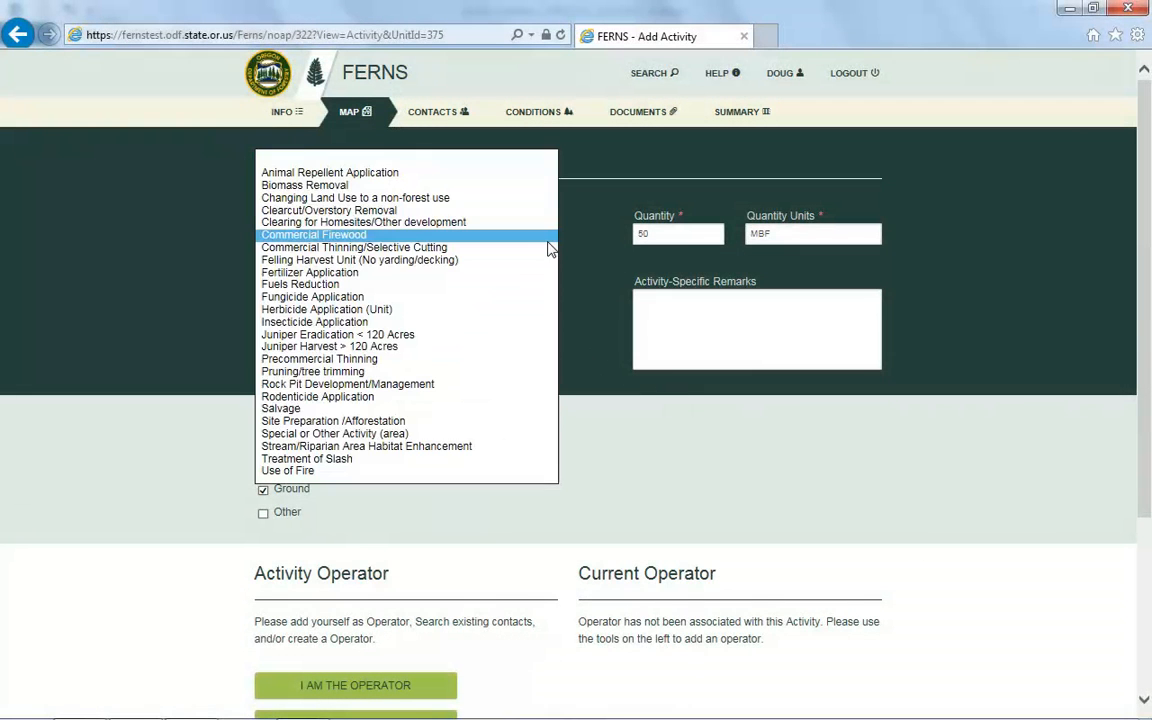
# Switch to Herbicide Application (Unit) and select Accord Concentrate, petroleum oil carrier and Fighter F 10.
pyautogui.click(393, 311)
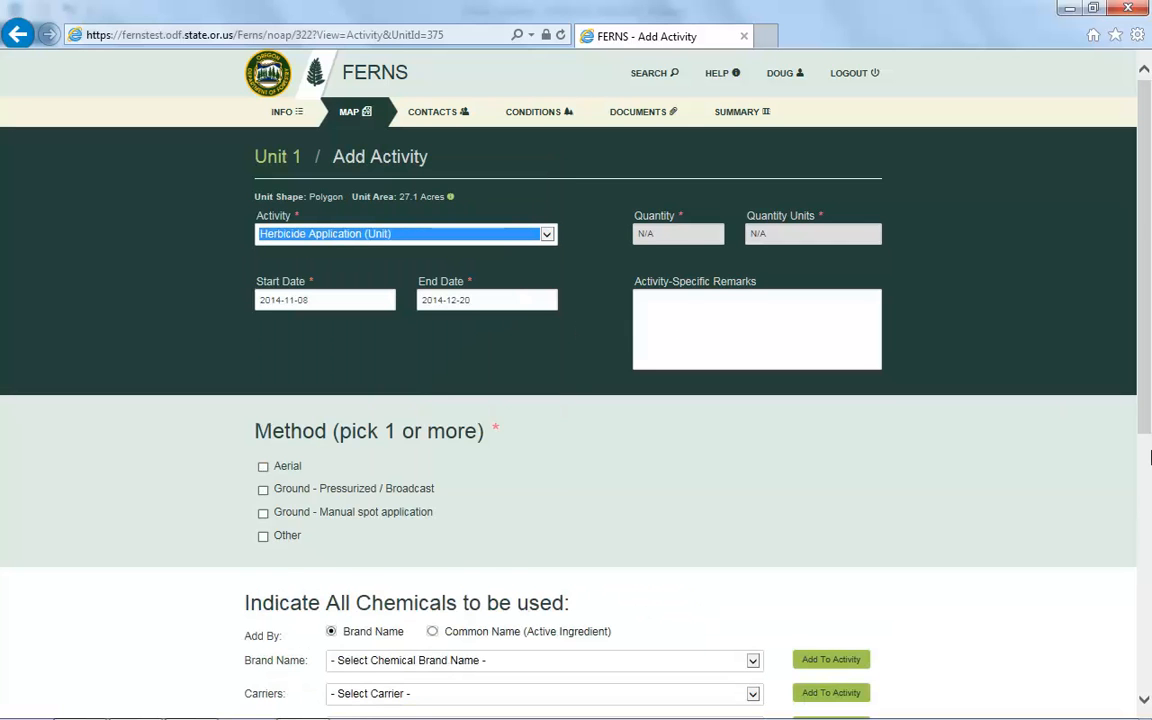
pyautogui.scroll(-3, 1150, 457)
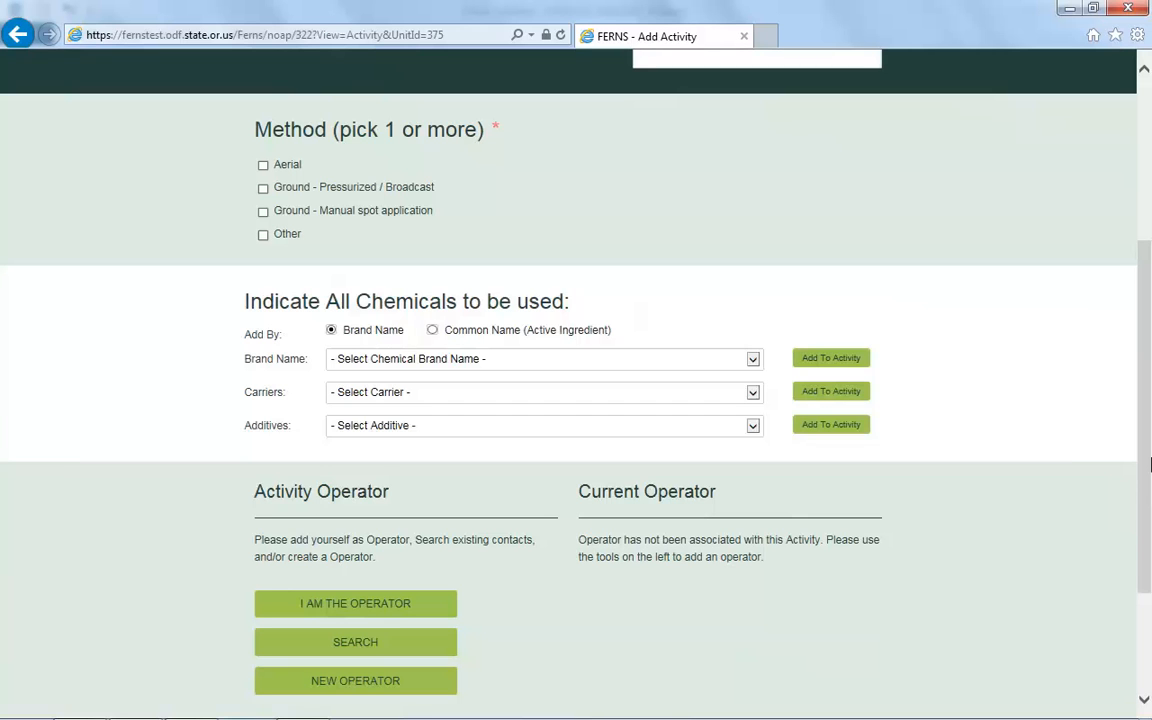
pyautogui.click(753, 360)
pyautogui.click(635, 422)
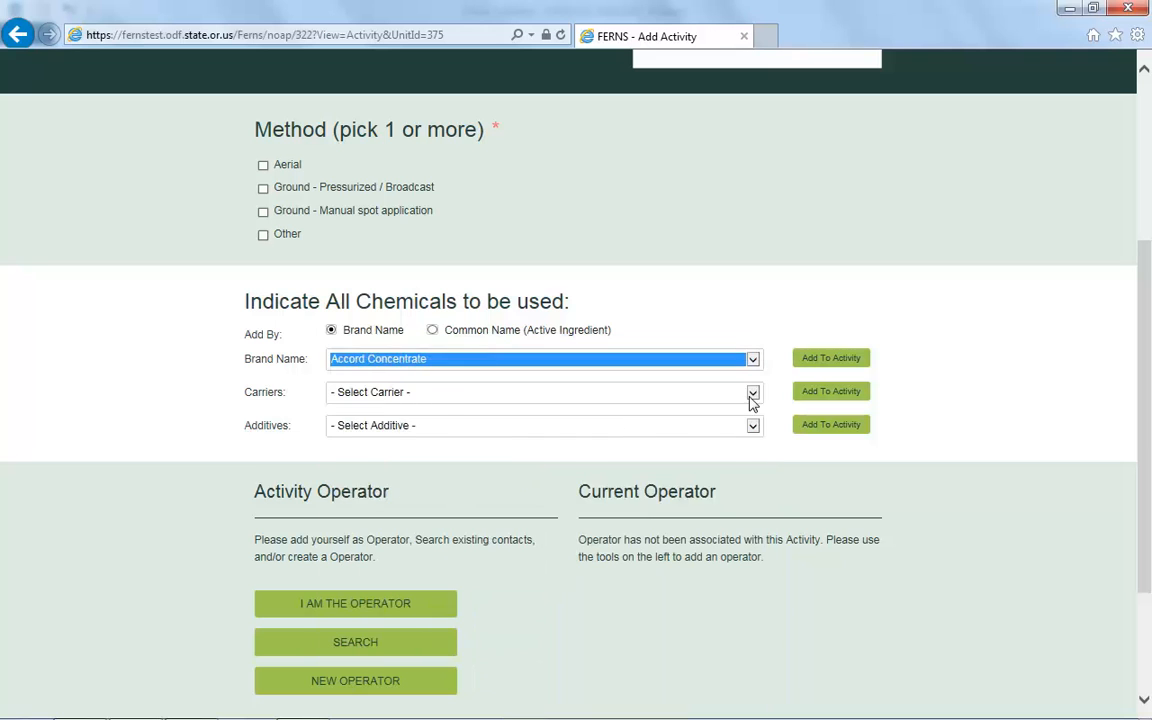
pyautogui.click(753, 392)
pyautogui.click(655, 431)
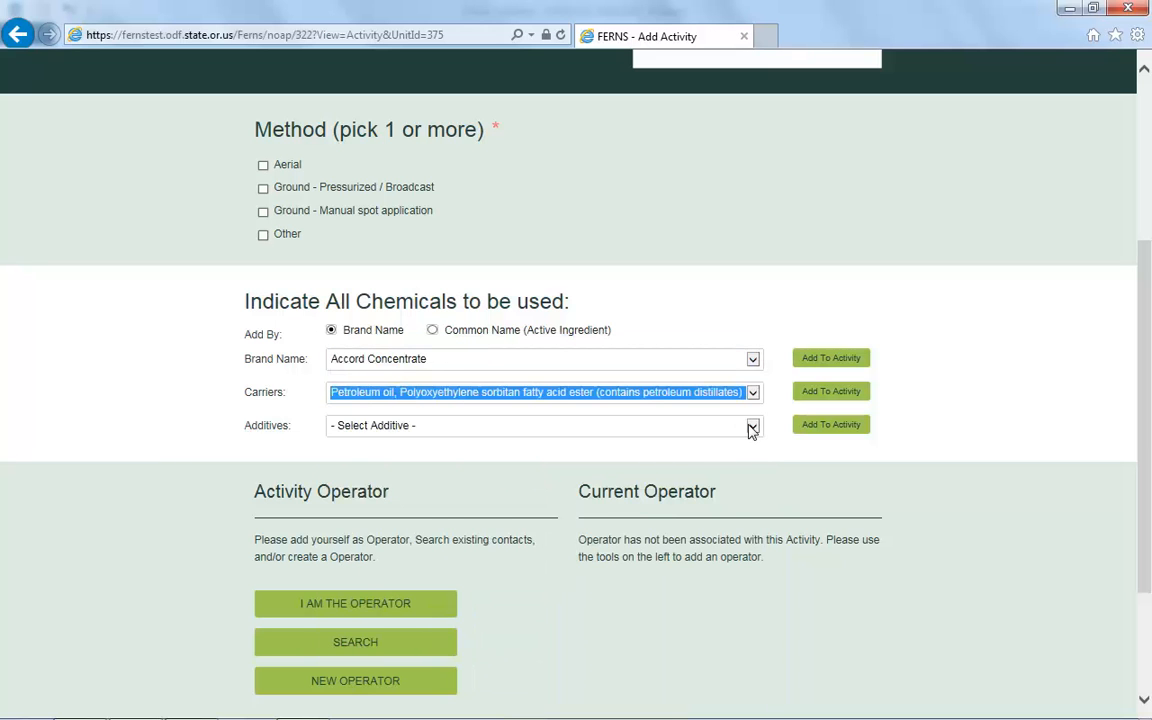
pyautogui.click(752, 427)
pyautogui.click(579, 538)
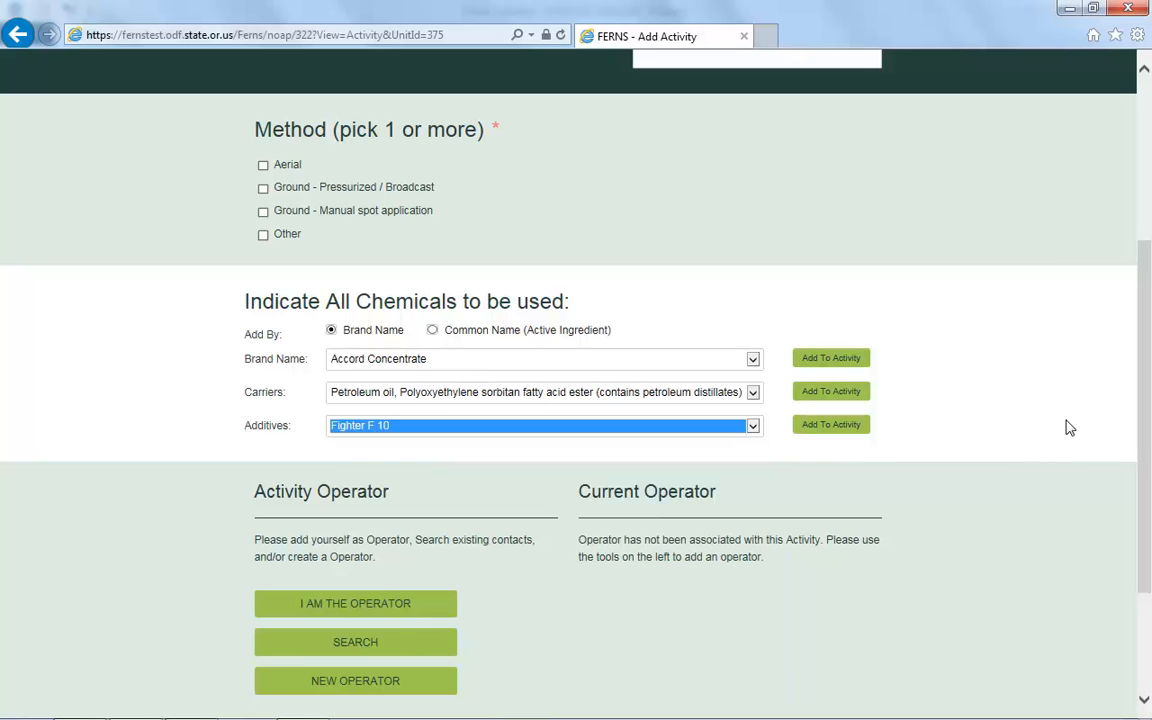
# Add Accord Concentrate, the petroleum oil carrier and Fighter F 10 to the activity's chemicals.
pyautogui.click(836, 367)
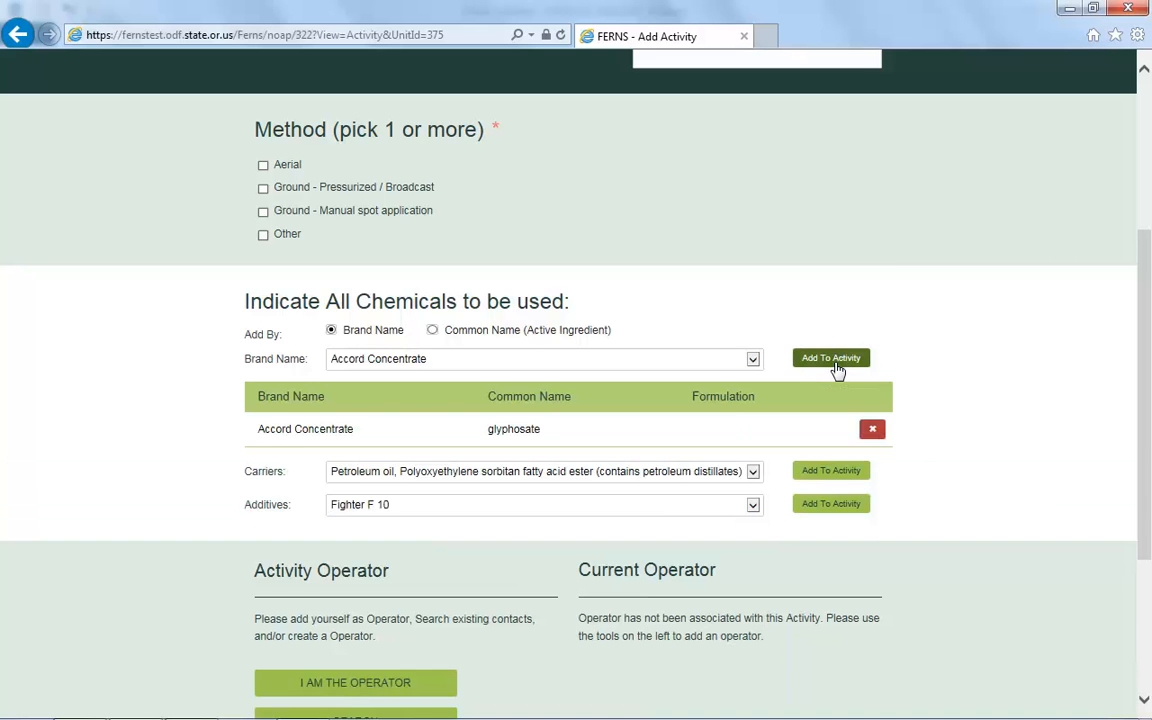
pyautogui.click(840, 475)
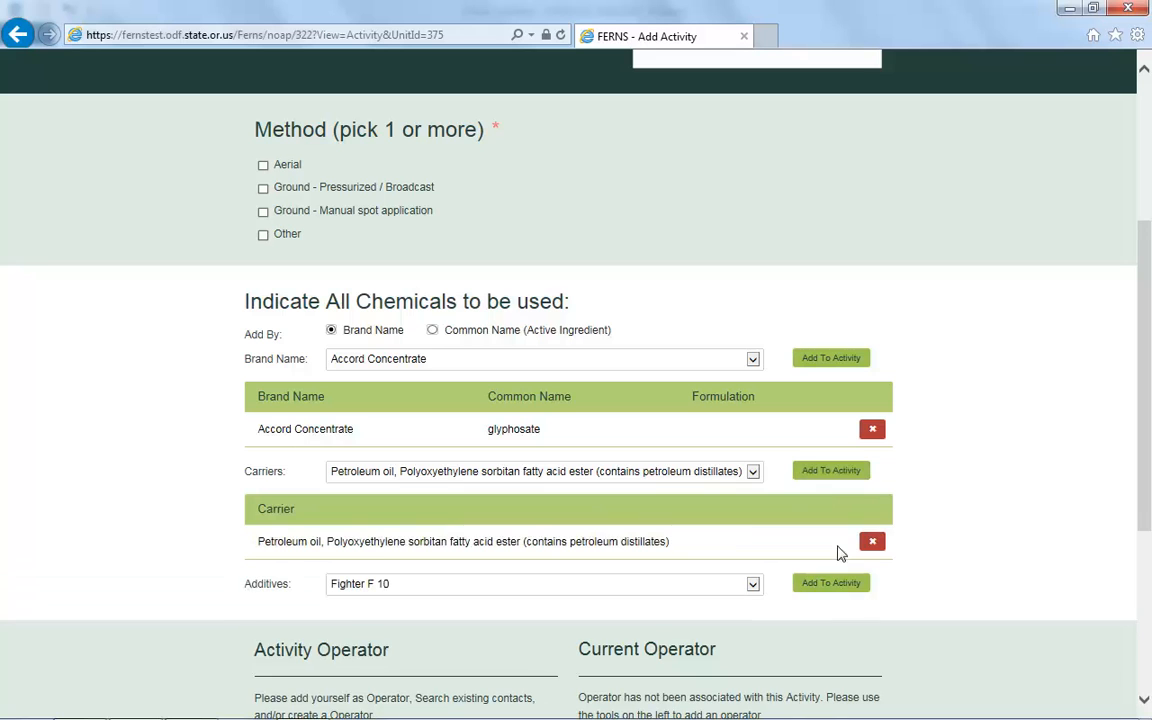
pyautogui.click(838, 590)
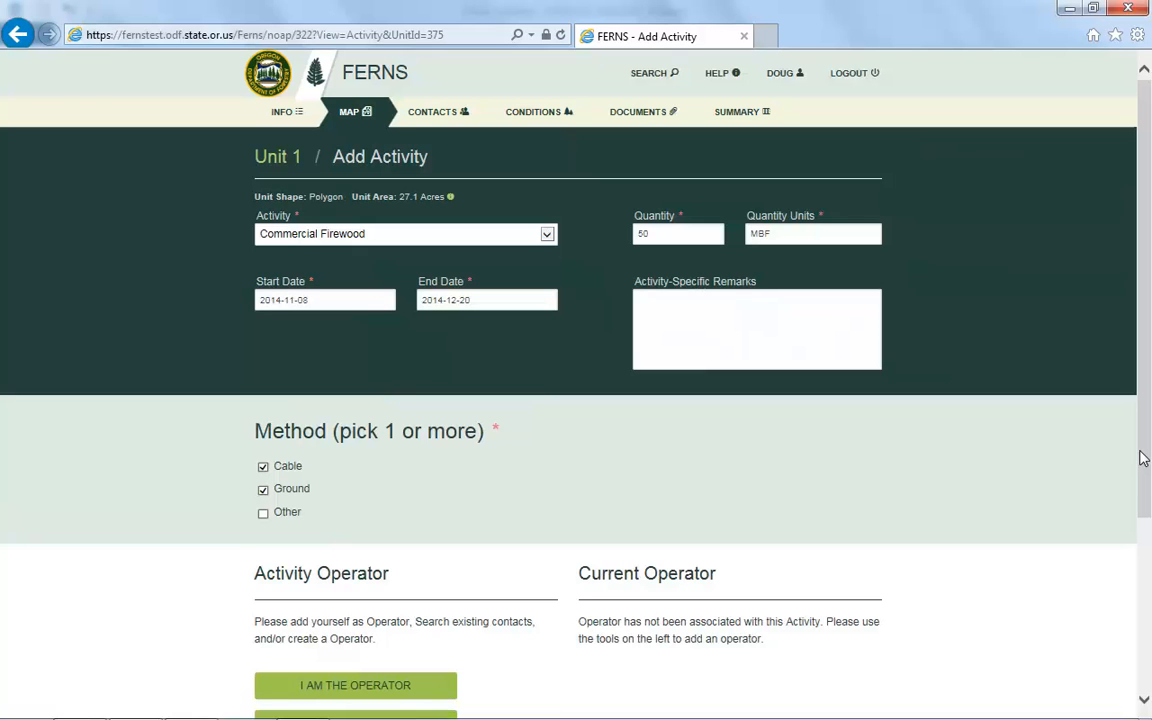
# Scroll down the form to review the Commercial Firewood settings of 50 MBF, dates and methods.
pyautogui.scroll(-3, 1143, 458)
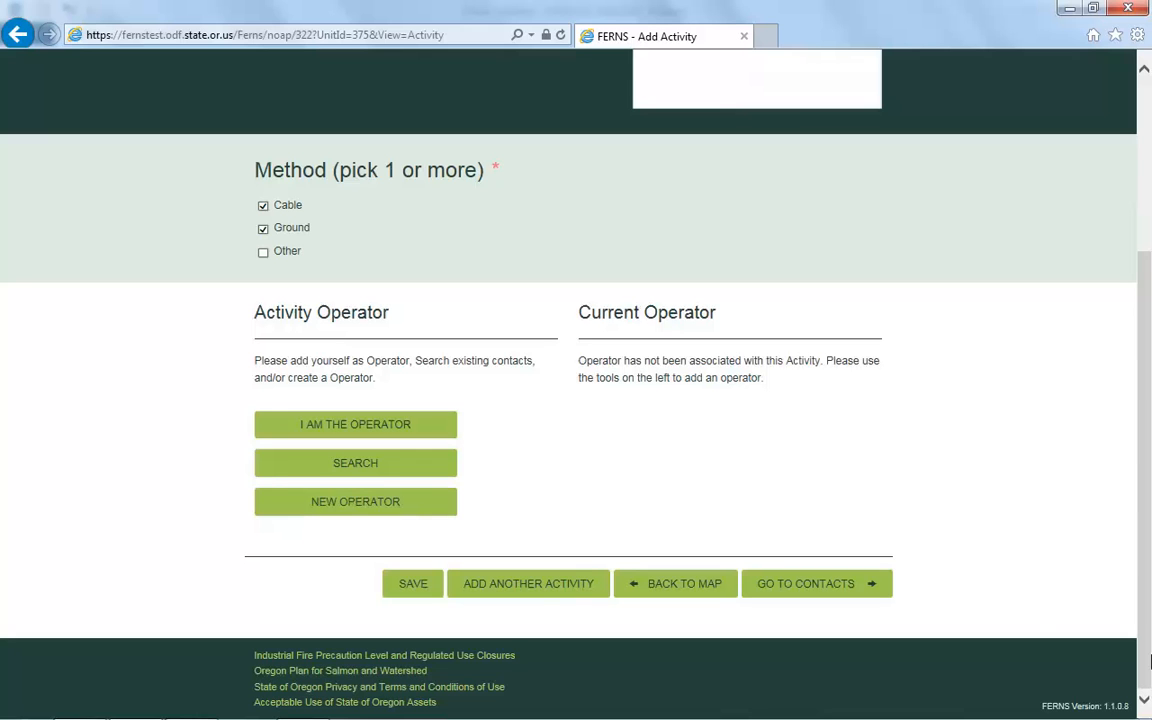
# Save the firewood activity with ADD ANOTHER ACTIVITY, returning to the NOAP map.
pyautogui.click(546, 601)
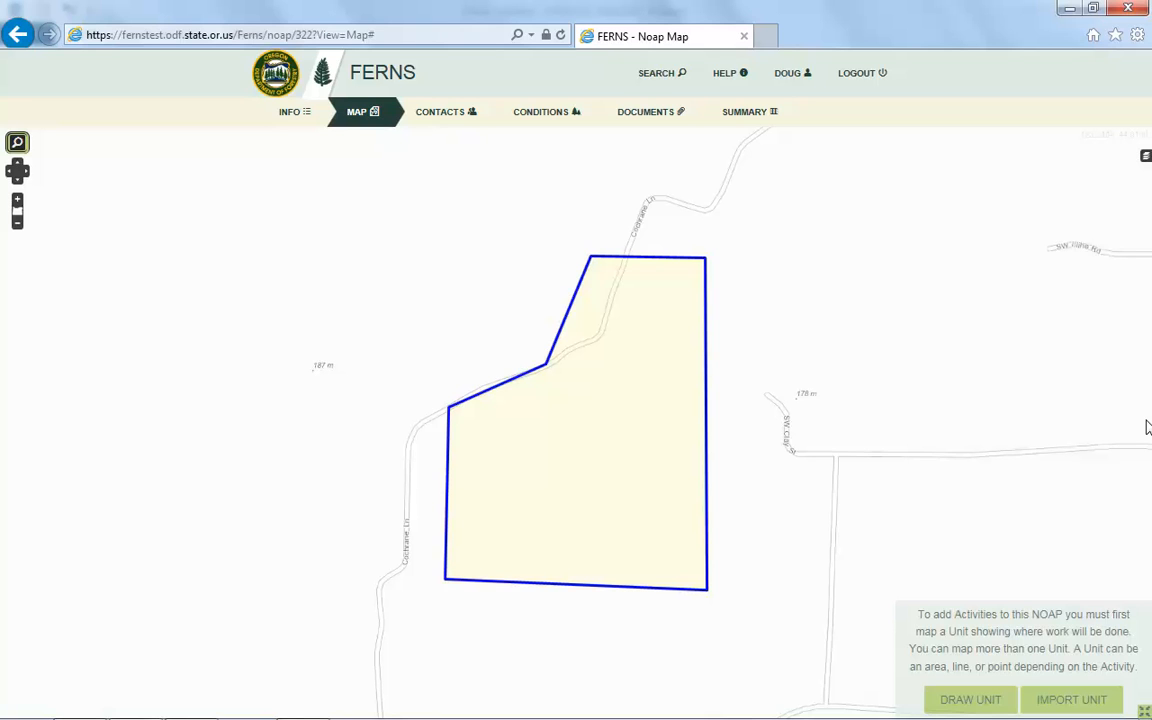
# Select the Unit 1 polygon on the NOAP map.
pyautogui.click(620, 450)
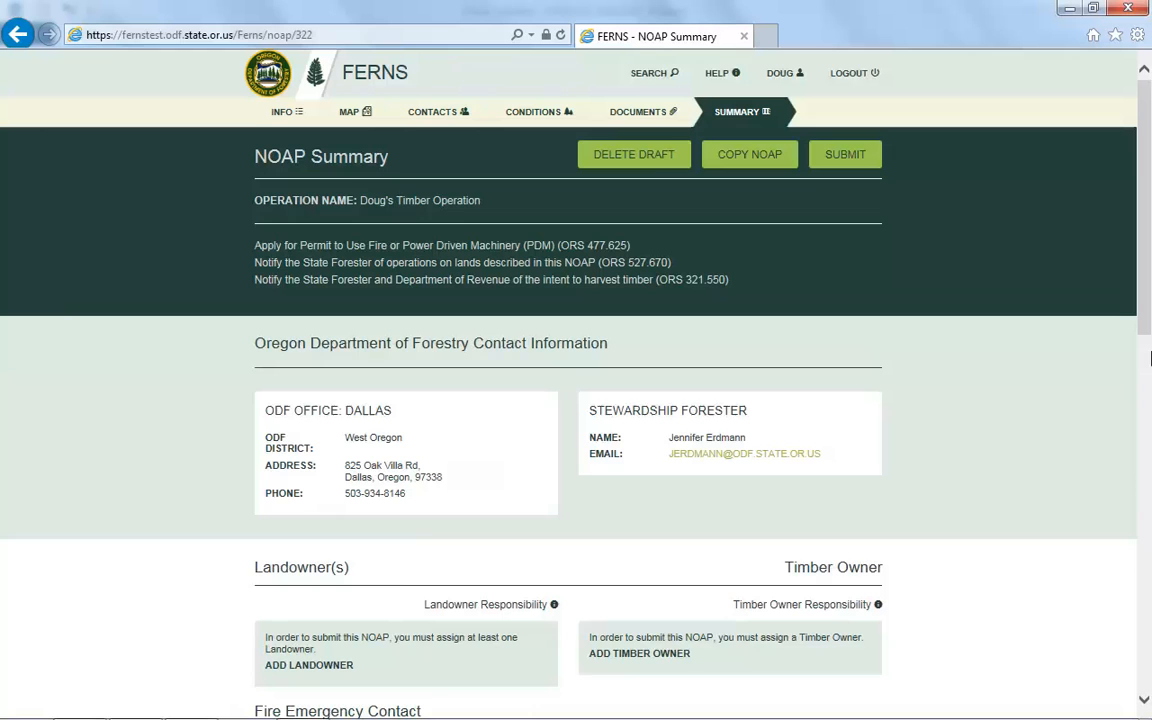
pyautogui.scroll(-8, 1148, 358)
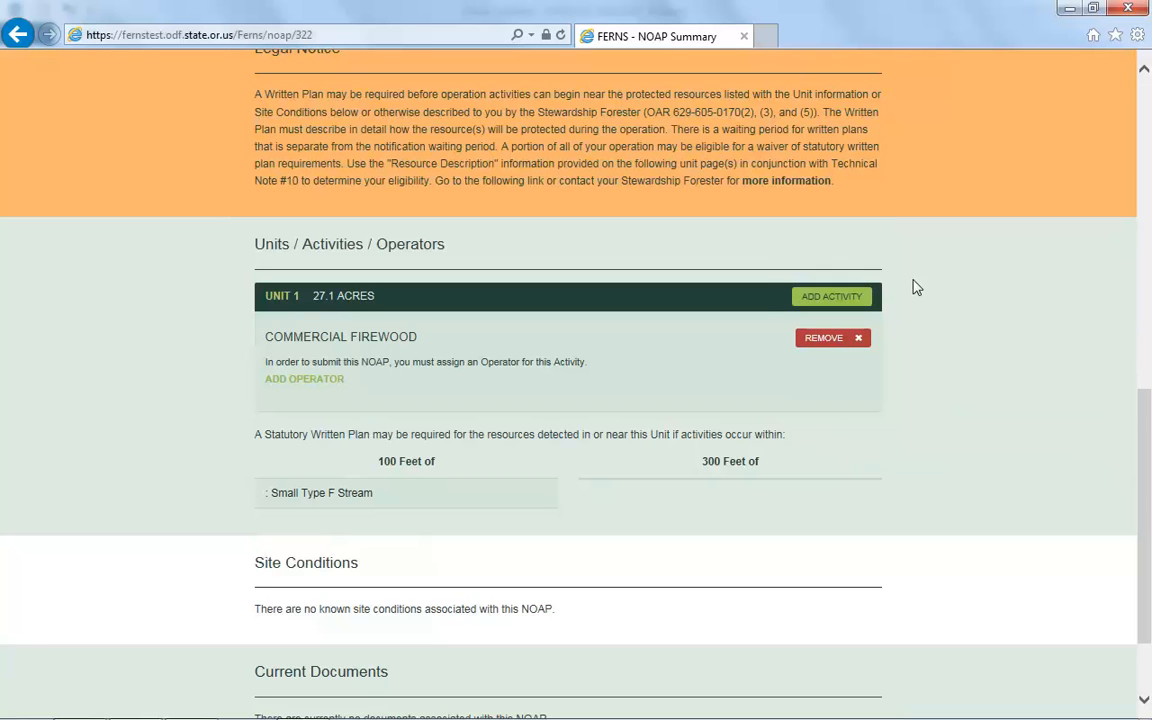
pyautogui.click(860, 306)
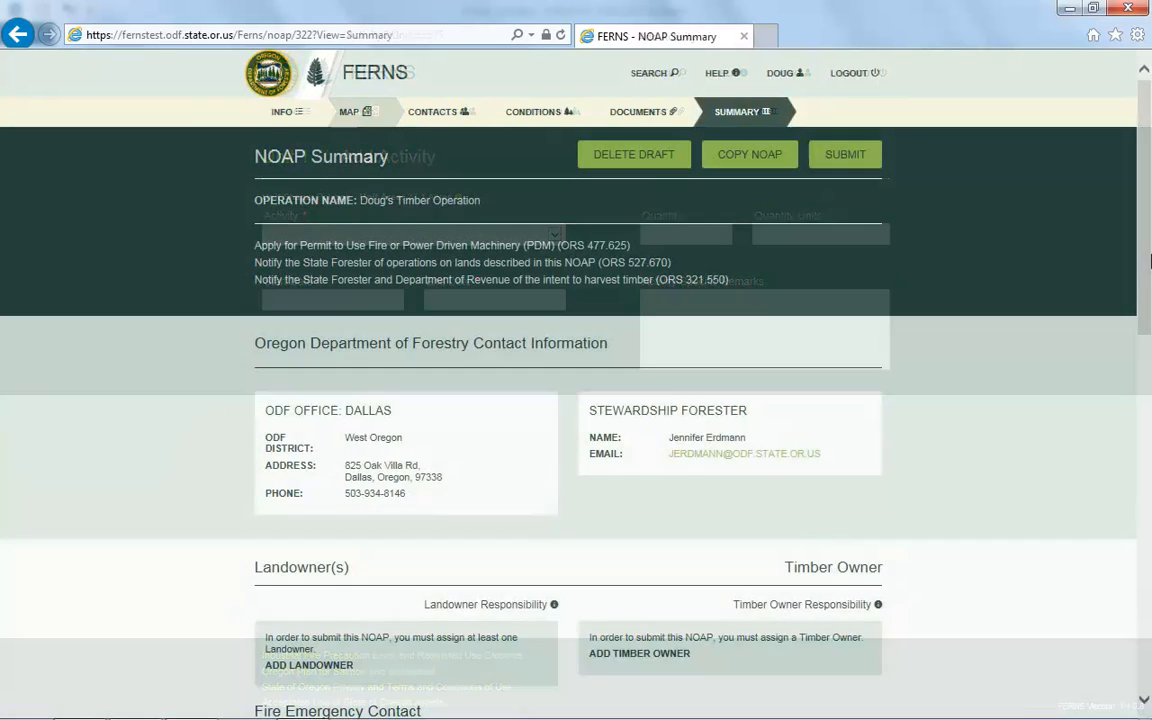
pyautogui.moveTo(1149, 242); pyautogui.dragTo(1150, 262)
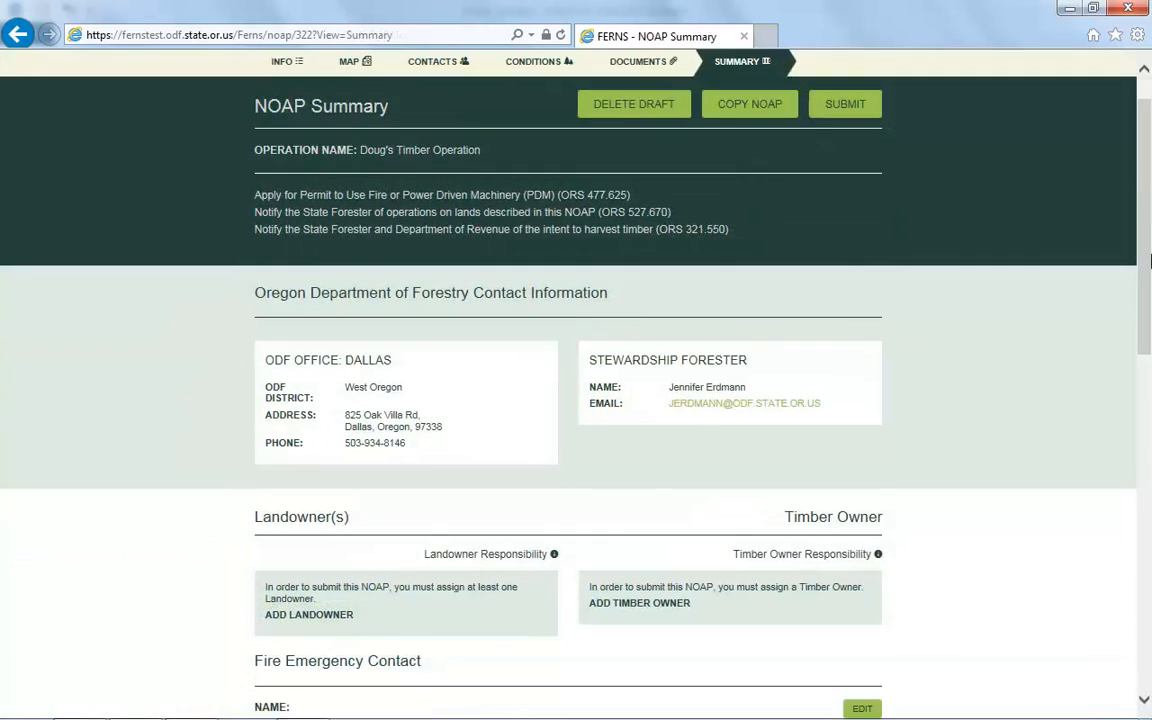
# Remove Commercial Firewood from Unit 1 in the Units section and confirm with Yes.
pyautogui.scroll(-7, 1150, 262)
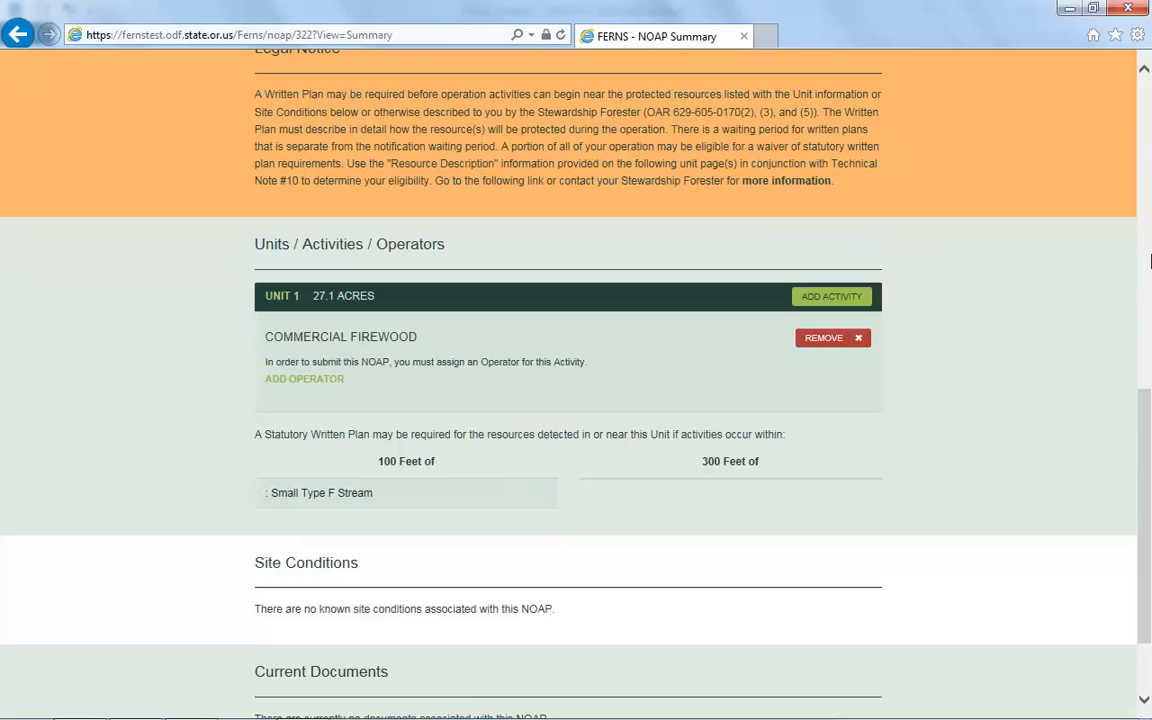
pyautogui.click(836, 340)
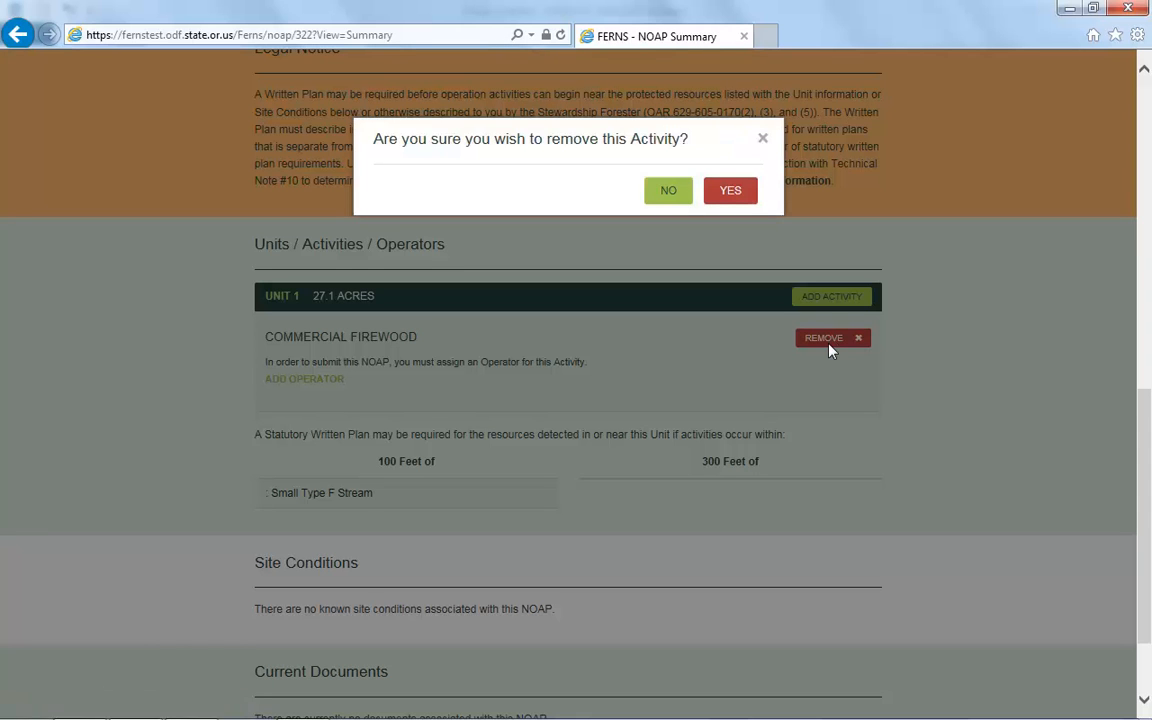
pyautogui.click(745, 195)
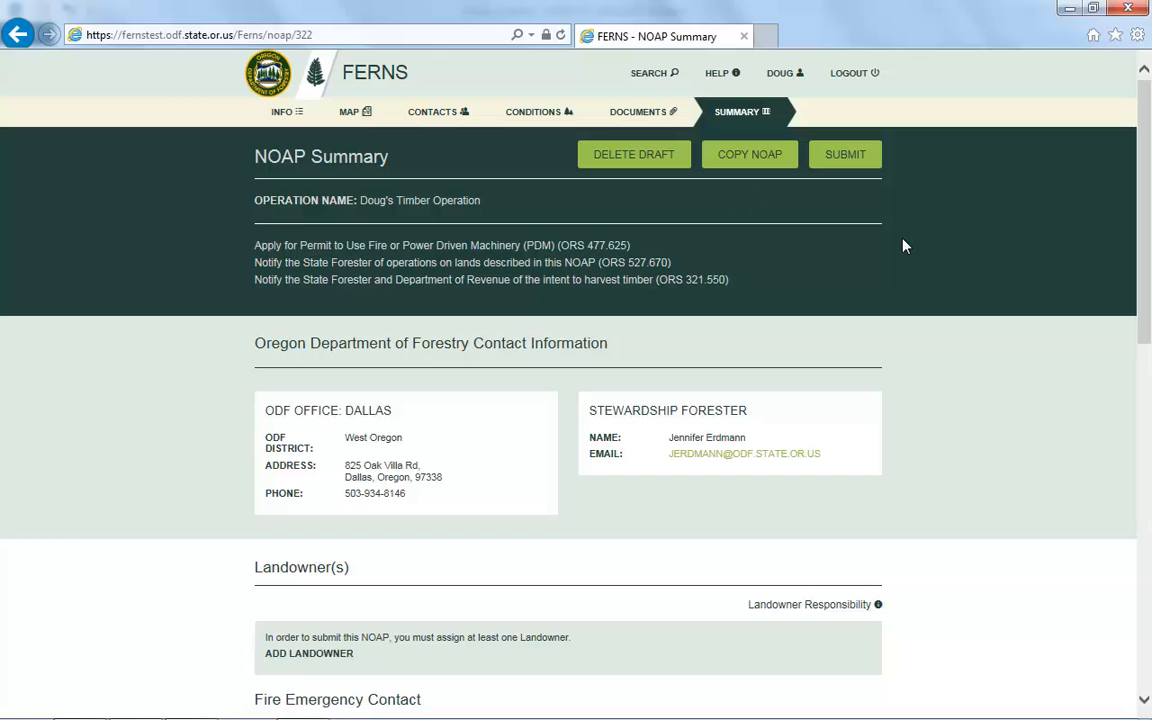
# Scroll down the Unit 1 activity form toward the Activity Operator section.
pyautogui.scroll(-8, 1021, 281)
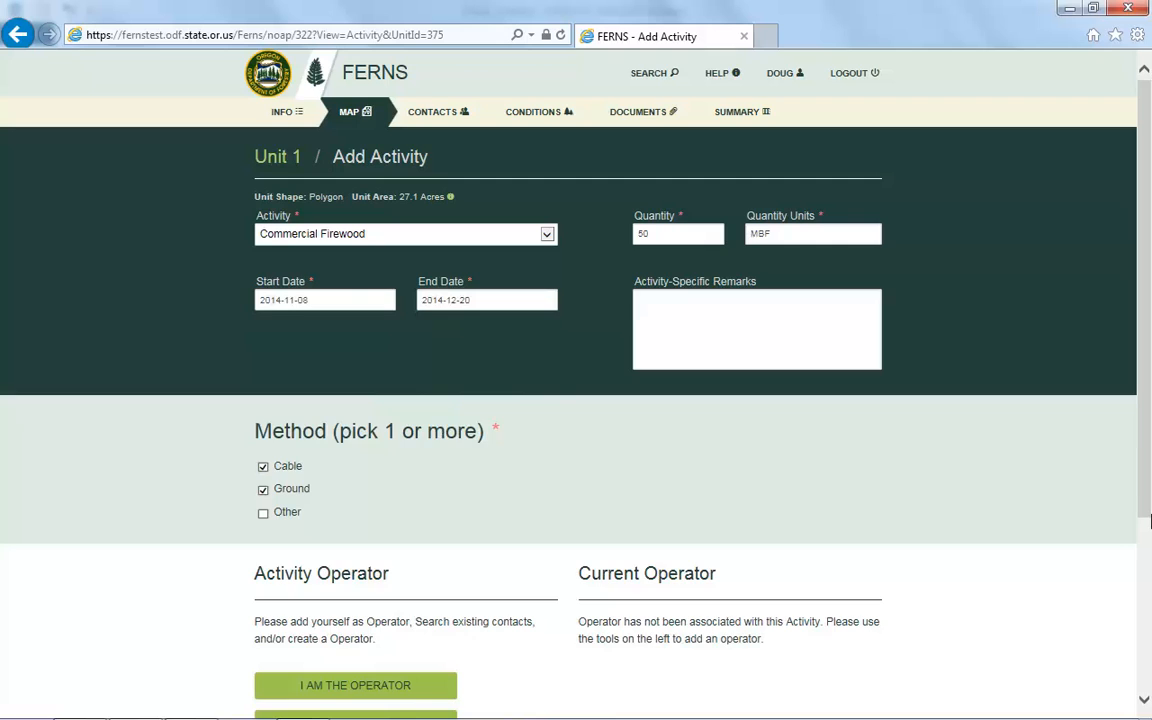
pyautogui.scroll(-3, 1150, 520)
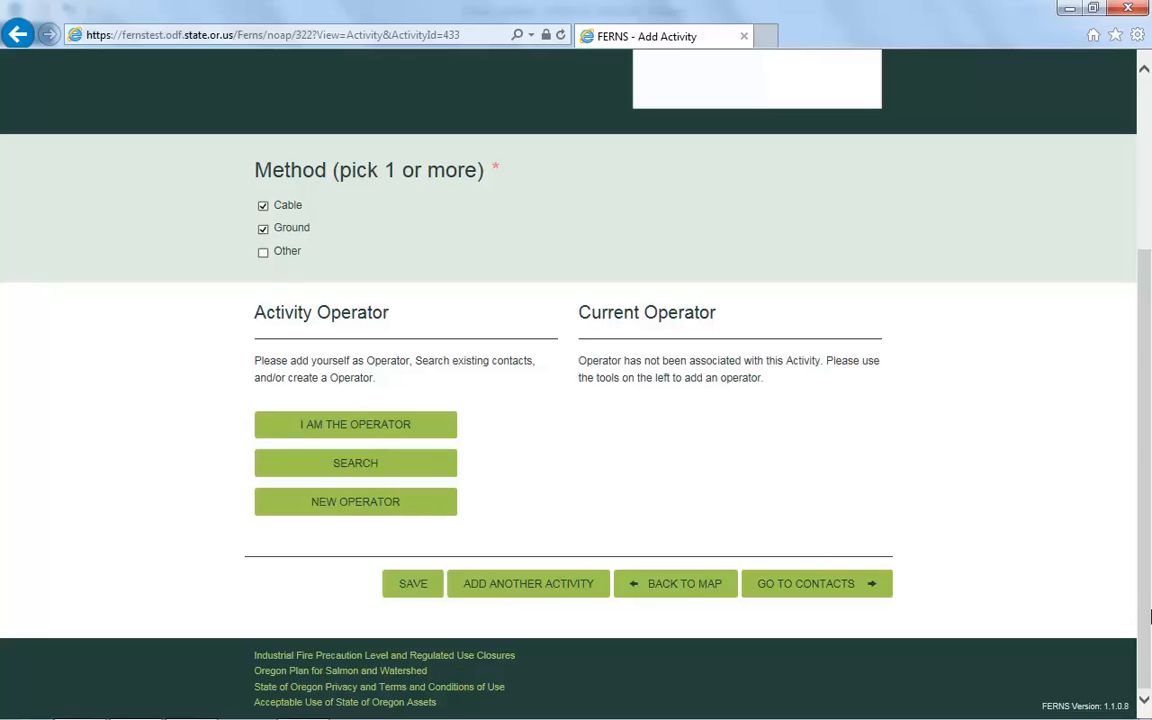
# Make the account holder the firewood activity's operator, then scroll back to the top.
pyautogui.click(437, 432)
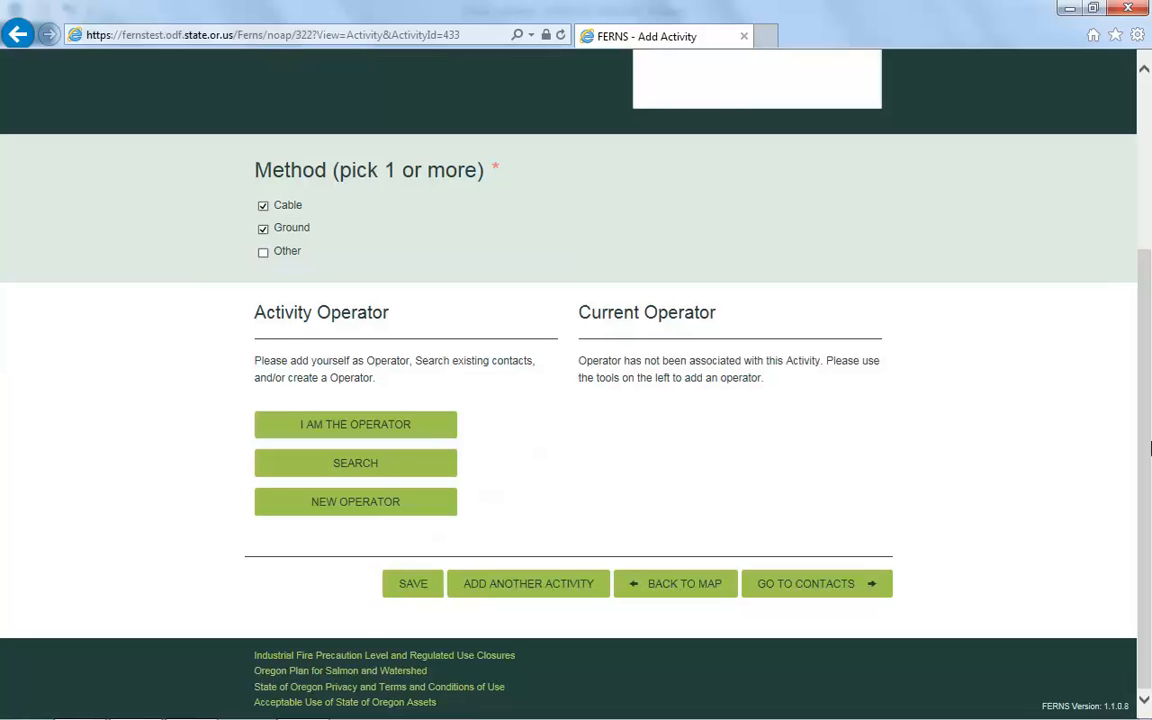
pyautogui.moveTo(1150, 448); pyautogui.dragTo(1150, 676)
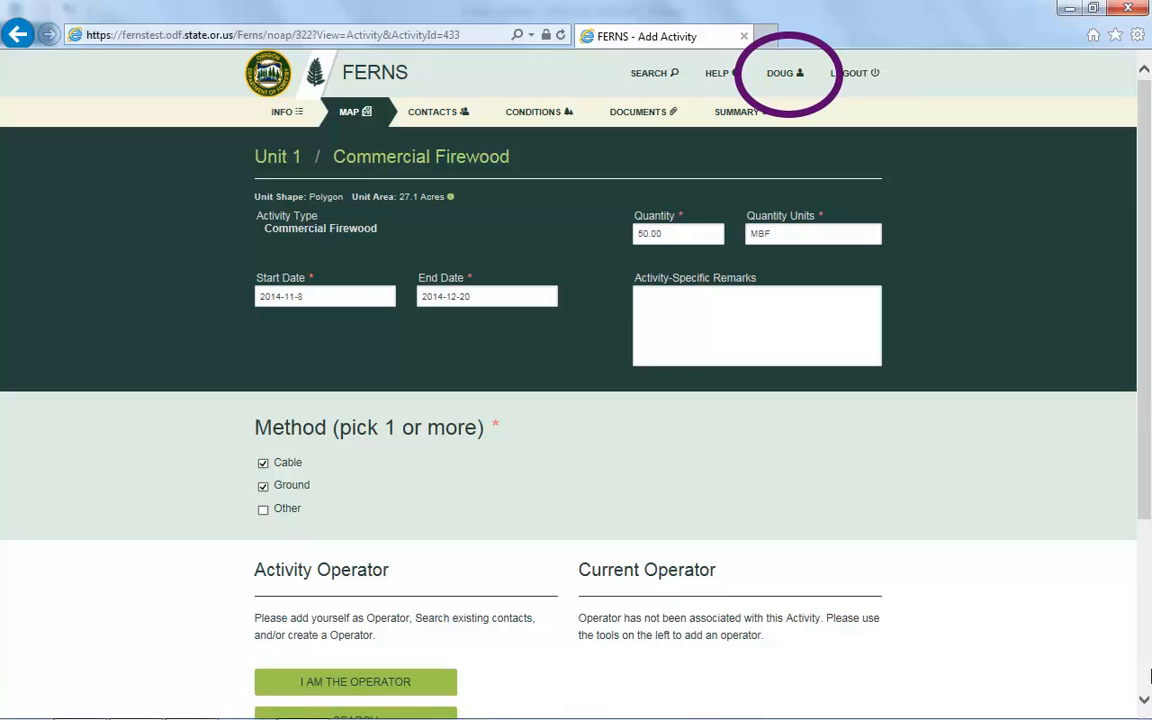
pyautogui.click(790, 82)
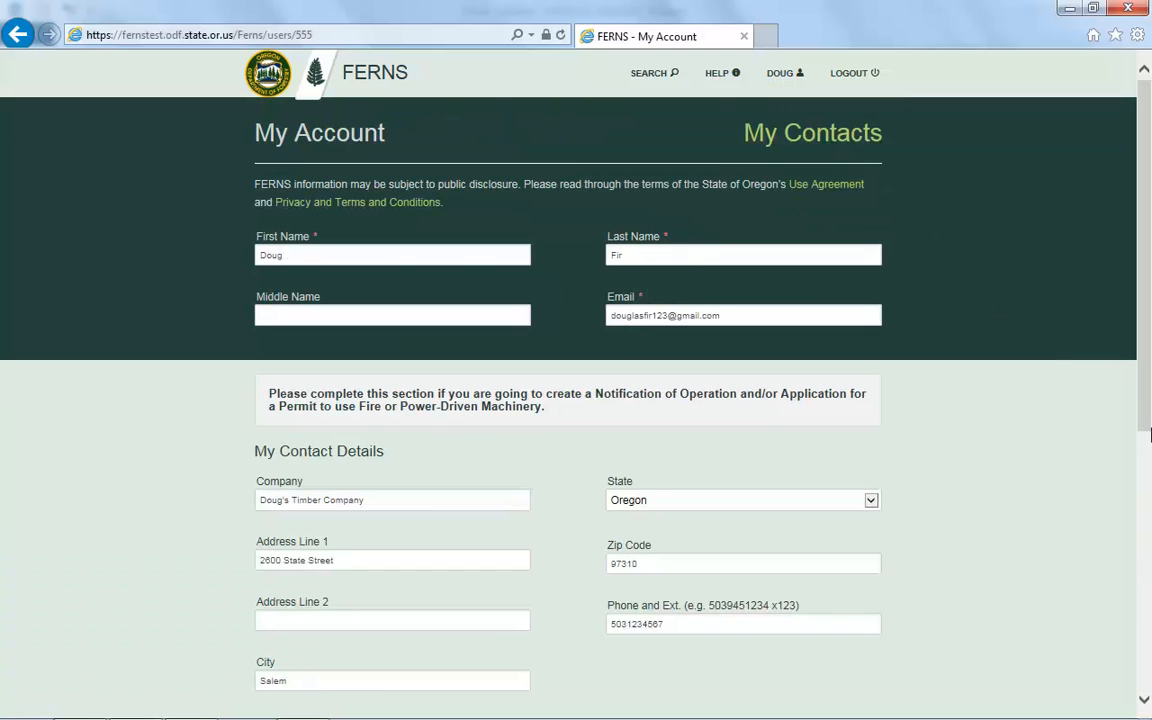
pyautogui.scroll(-3, 1150, 434)
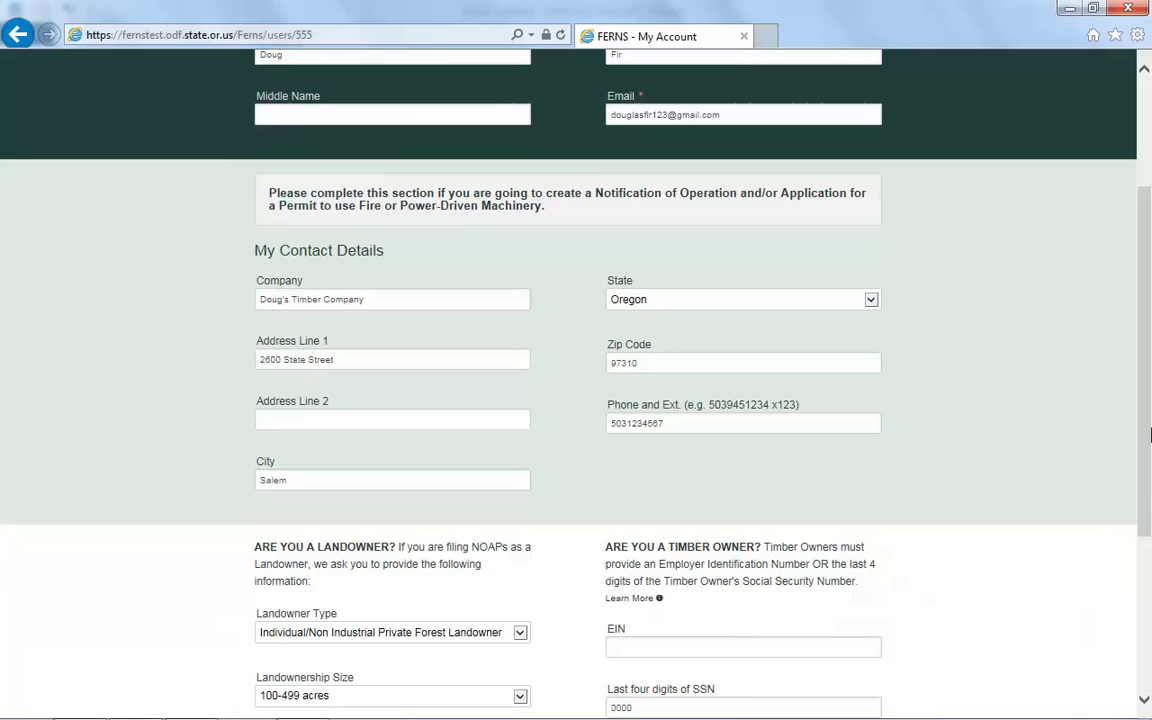
pyautogui.scroll(-4, 1150, 434)
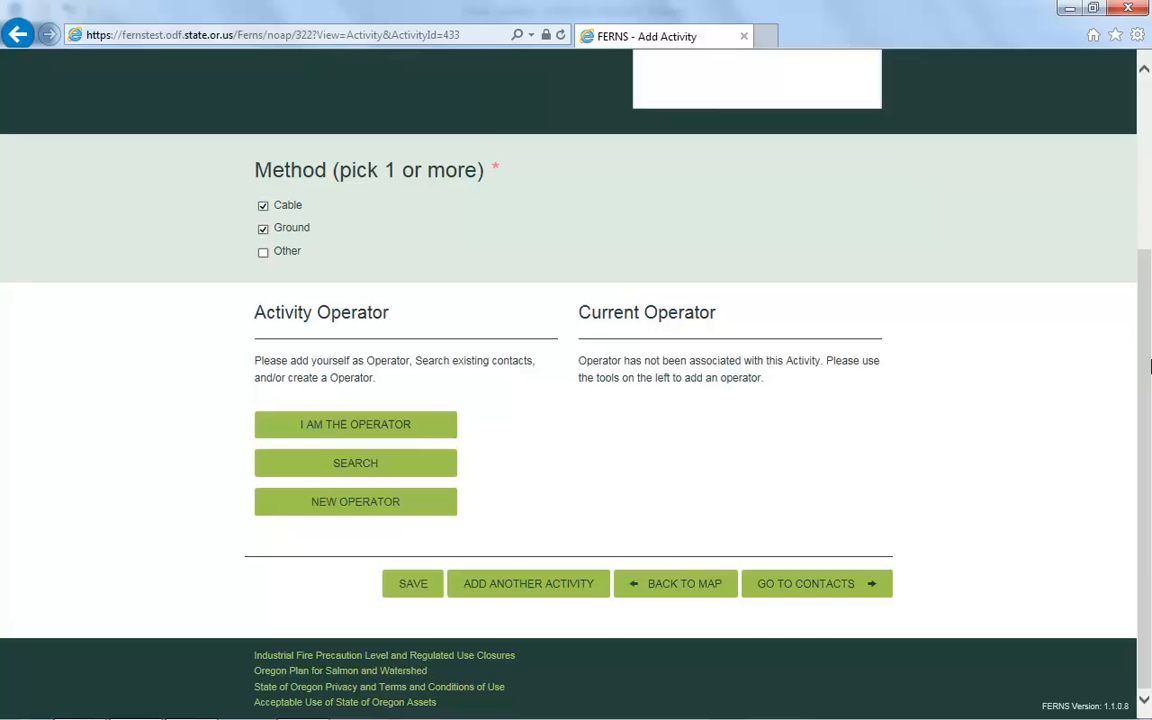
# Search operators for 'Harvesting' and assign Timber Harvesting Inc to the firewood activity.
pyautogui.click(427, 432)
pyautogui.click(421, 467)
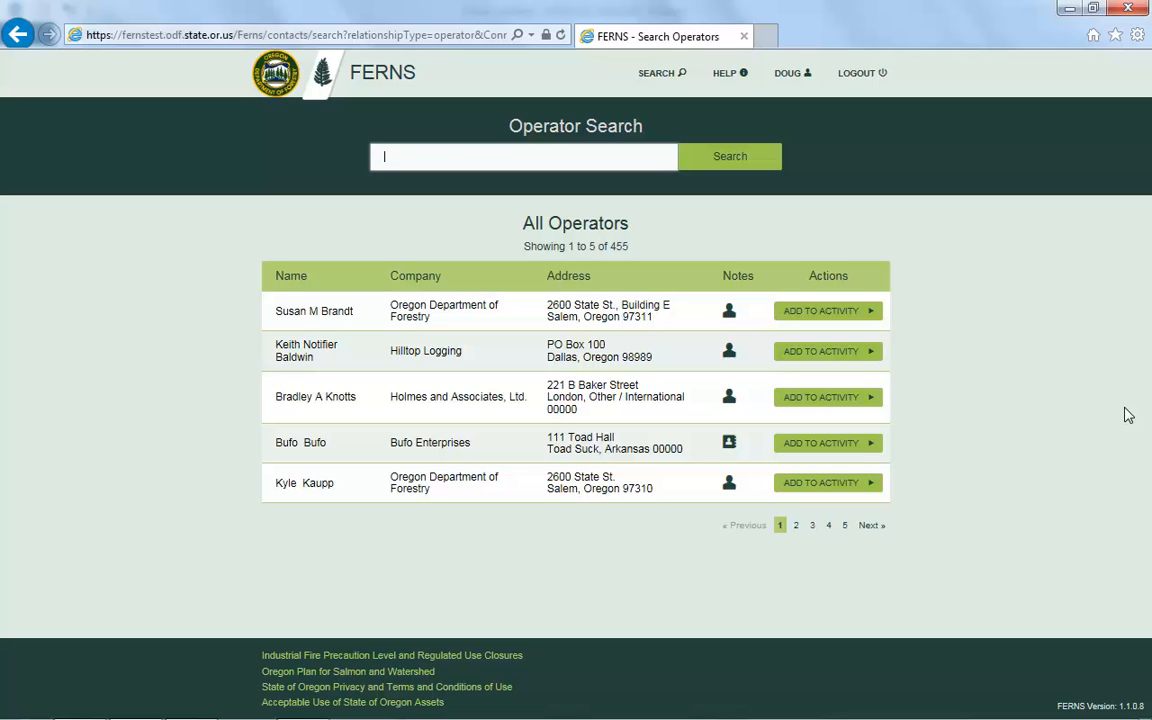
pyautogui.write('Harvesting')
pyautogui.press('Return')
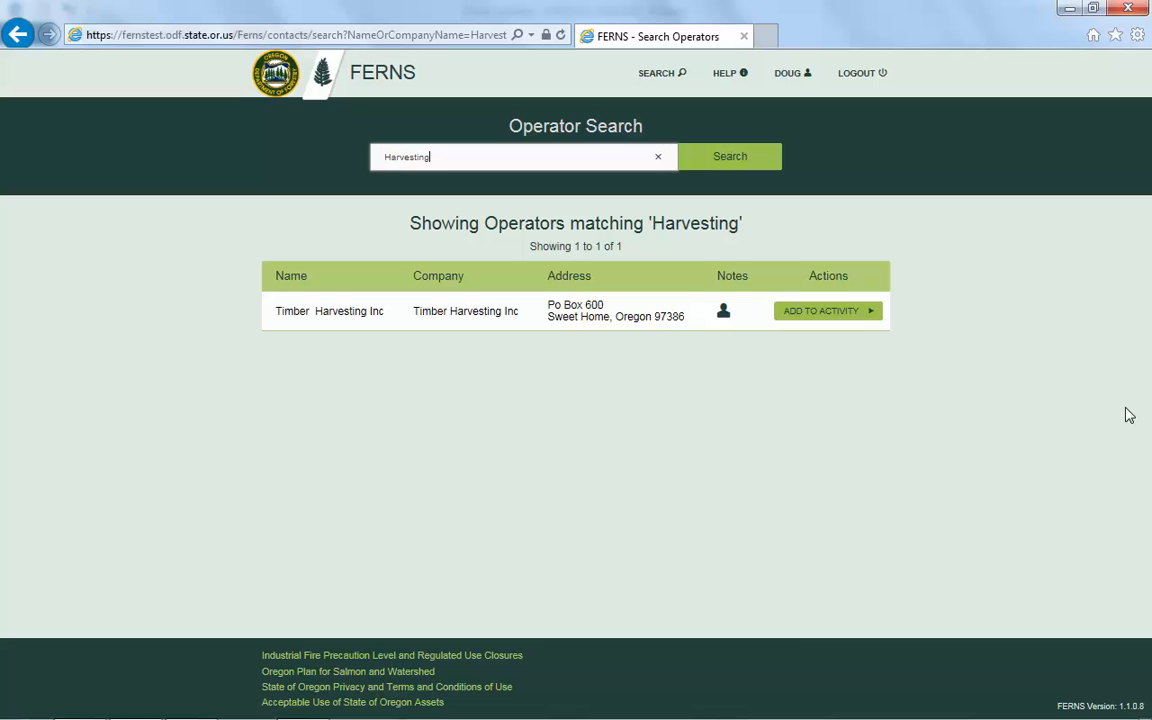
pyautogui.click(845, 326)
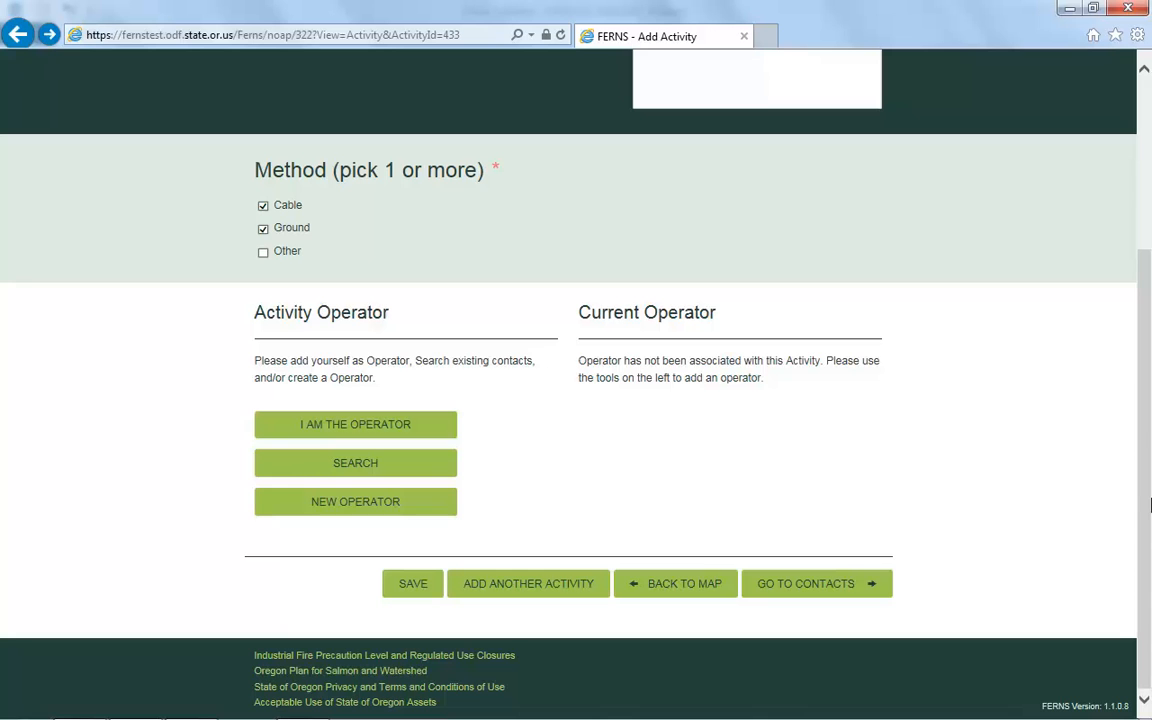
# Start a new operator contact and enter the contact's first name, last name and e-mail.
pyautogui.click(393, 510)
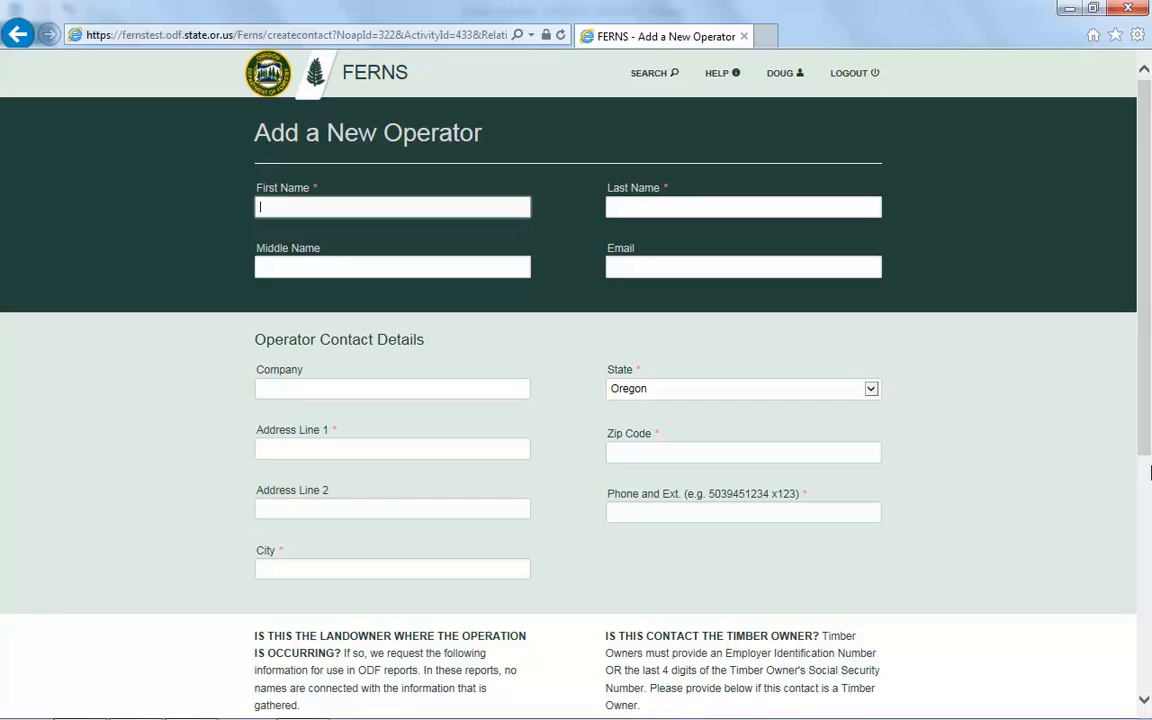
pyautogui.write('Red')
pyautogui.press('Tab')
pyautogui.press('Tab')
pyautogui.write('Alder')
pyautogui.press('Tab')
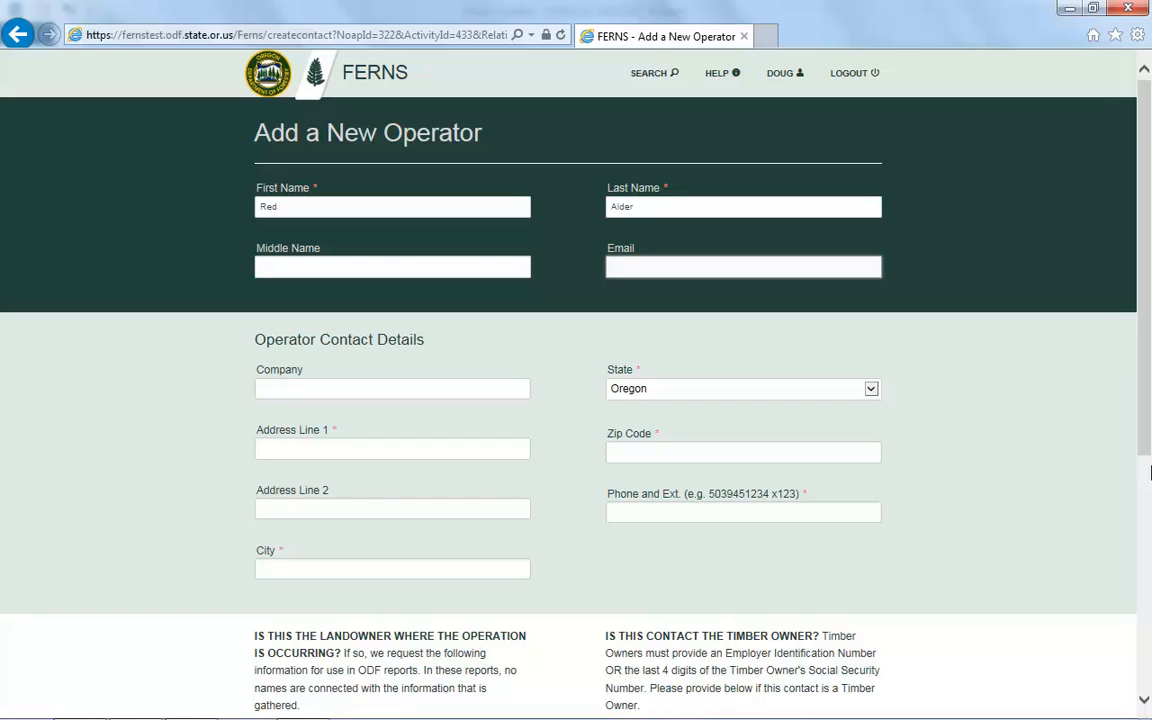
pyautogui.press('Tab')
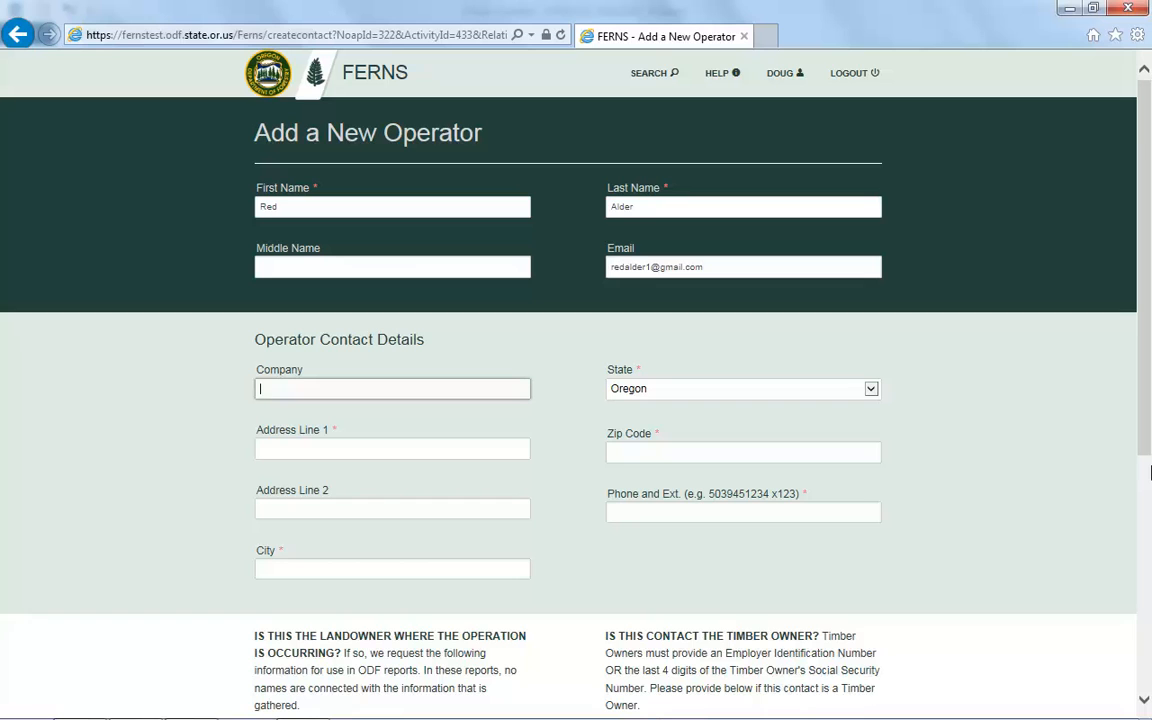
# Fill in company Oregon Timber Harvesting, street address, city, zip and phone, then save the operator.
pyautogui.write('Oregon Timber Harvesting')
pyautogui.press('Tab')
pyautogui.write('123 ')
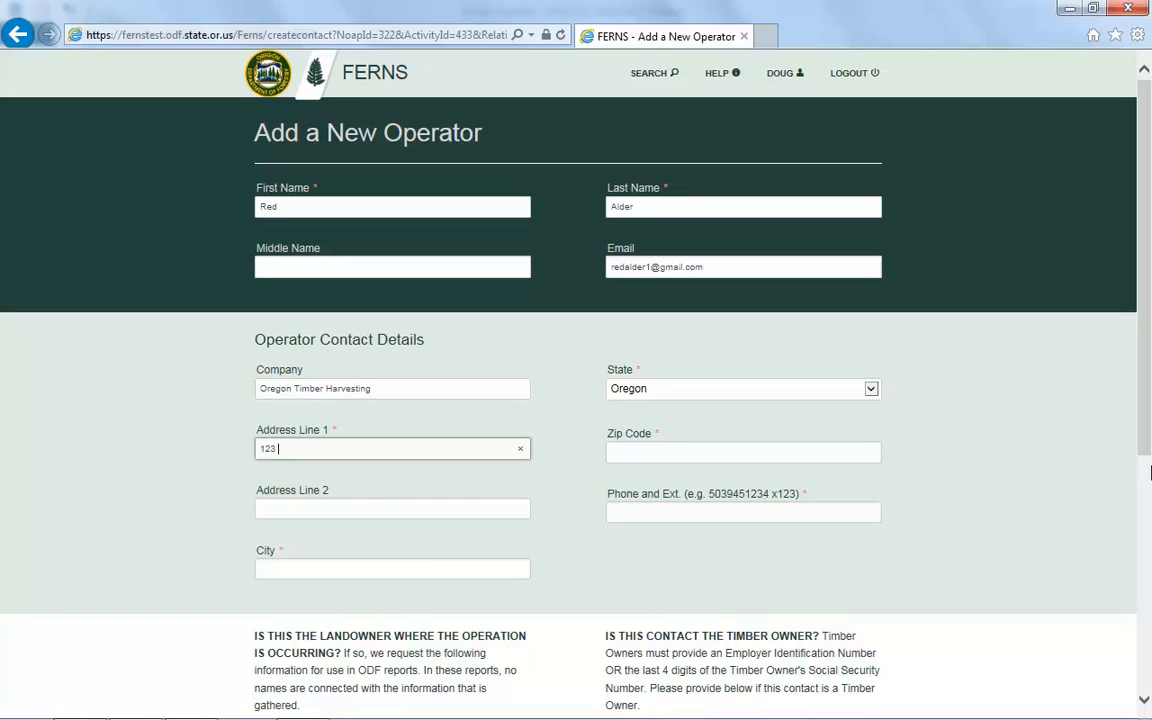
pyautogui.write('Timber Lane')
pyautogui.press('Tab')
pyautogui.press('Tab')
pyautogui.write('Salem')
pyautogui.press('Tab')
pyautogui.press('Tab')
pyautogui.write('97310')
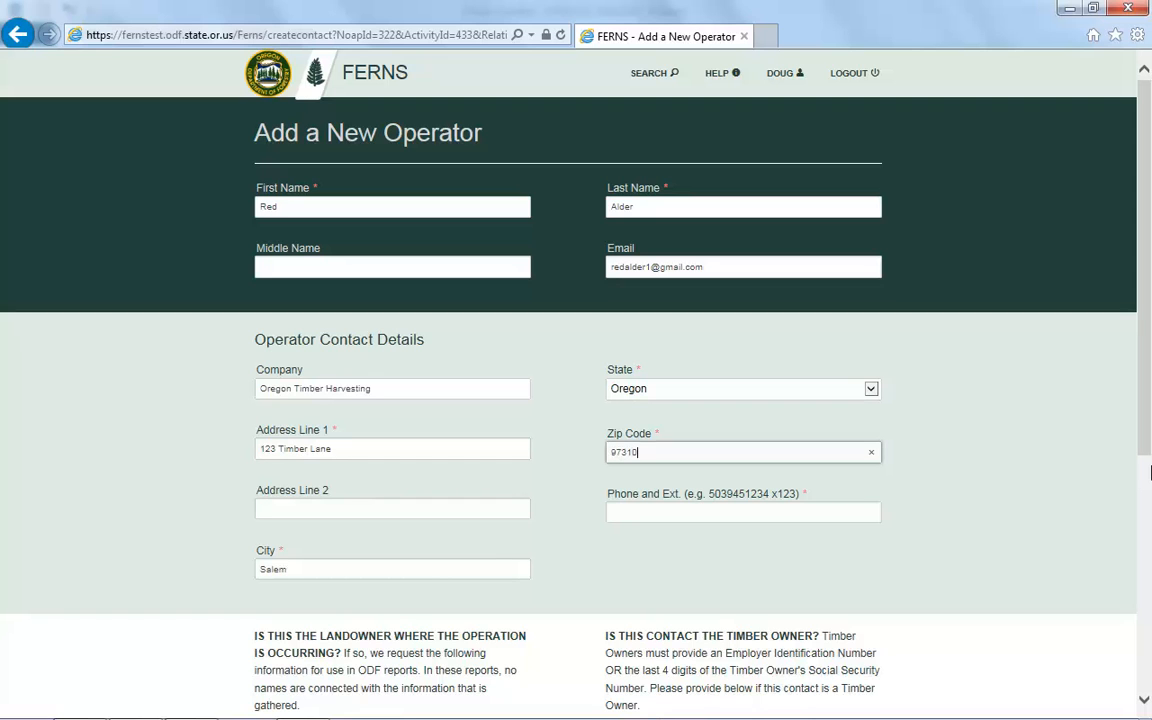
pyautogui.press('Tab')
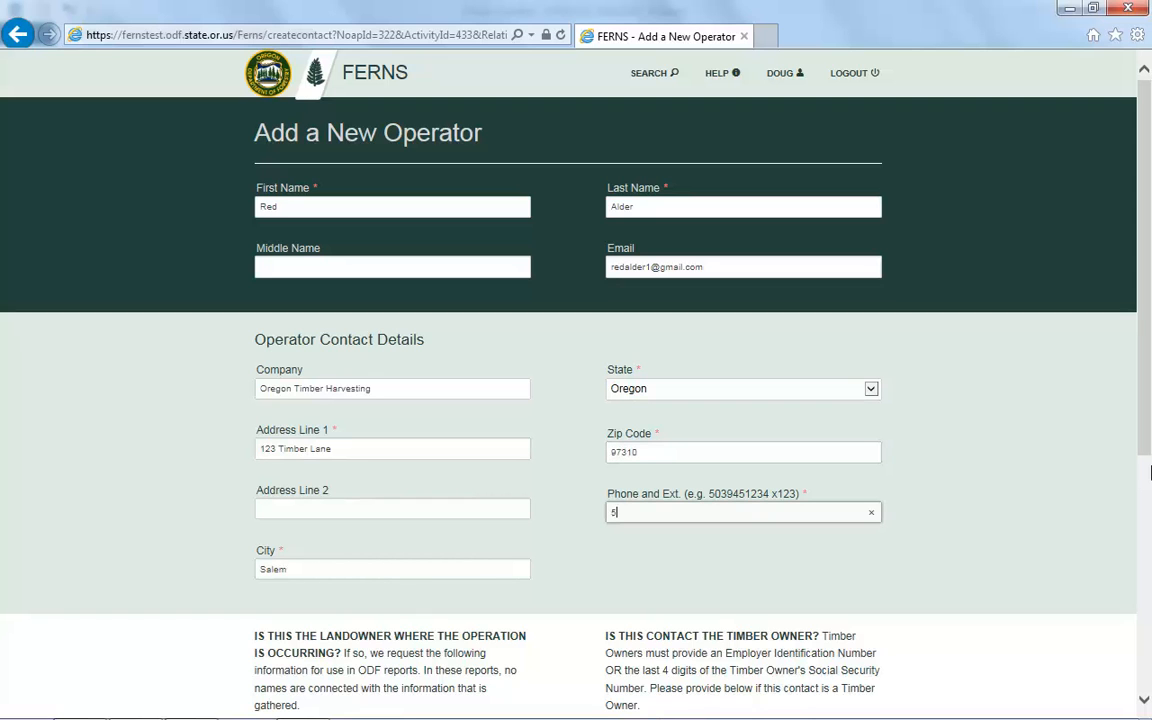
pyautogui.scroll(-1, 1149, 472)
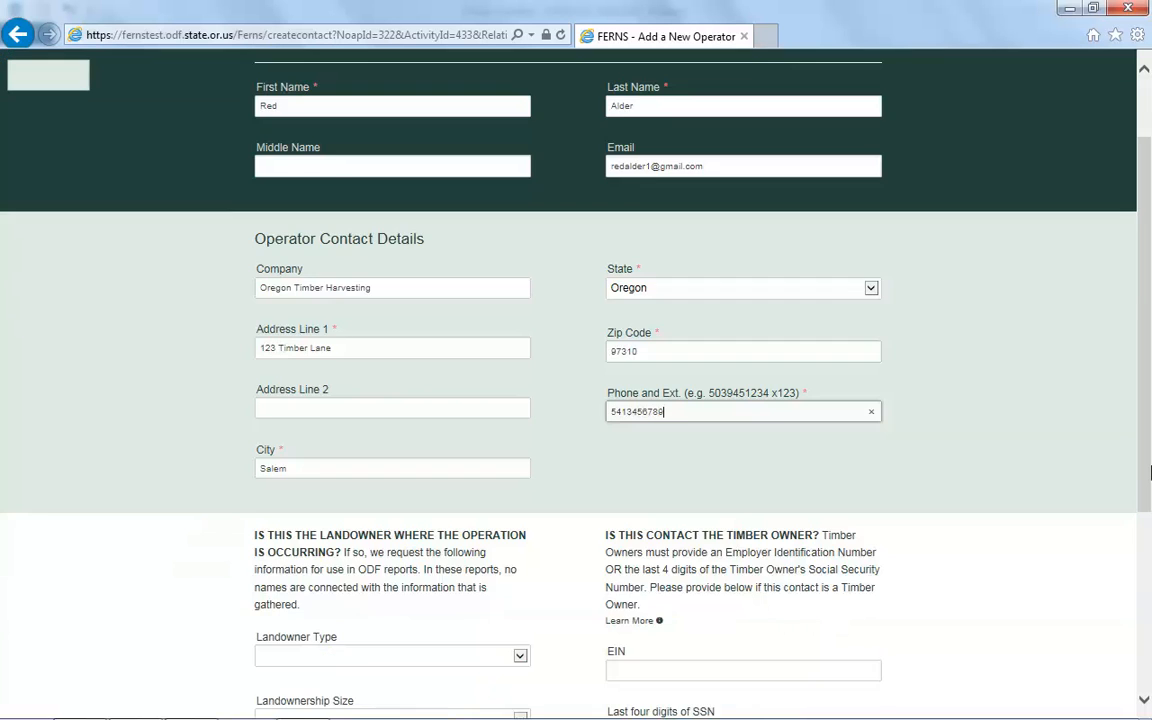
pyautogui.scroll(-3, 1149, 472)
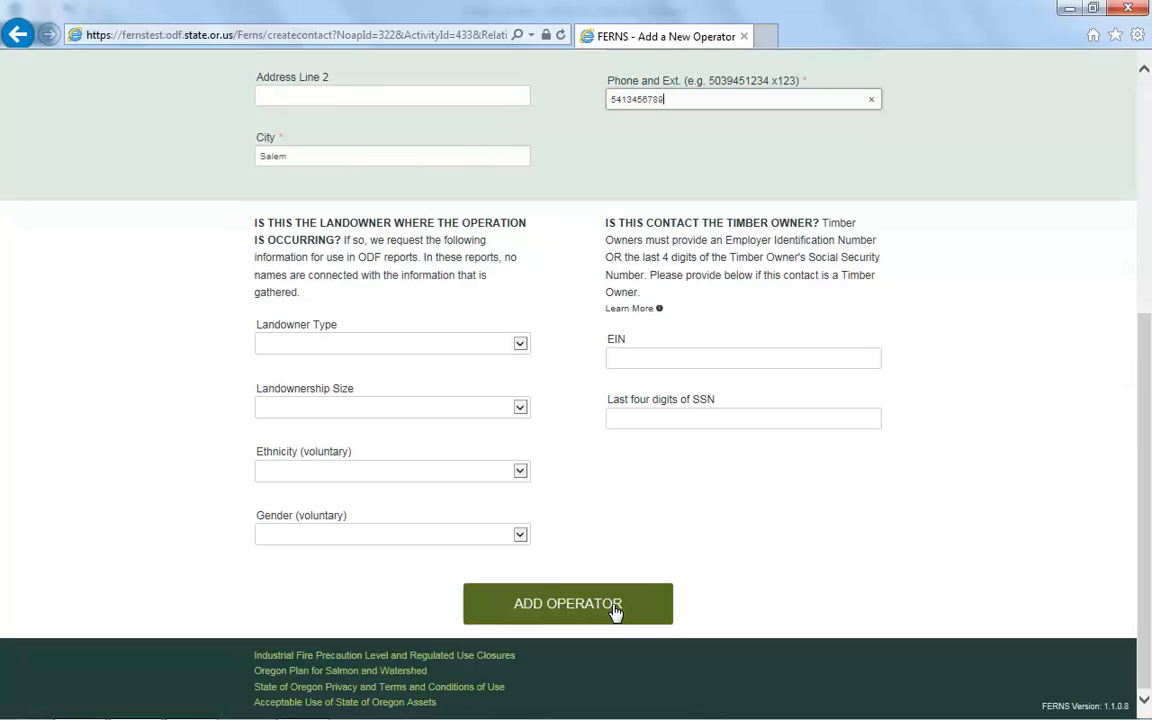
pyautogui.click(616, 611)
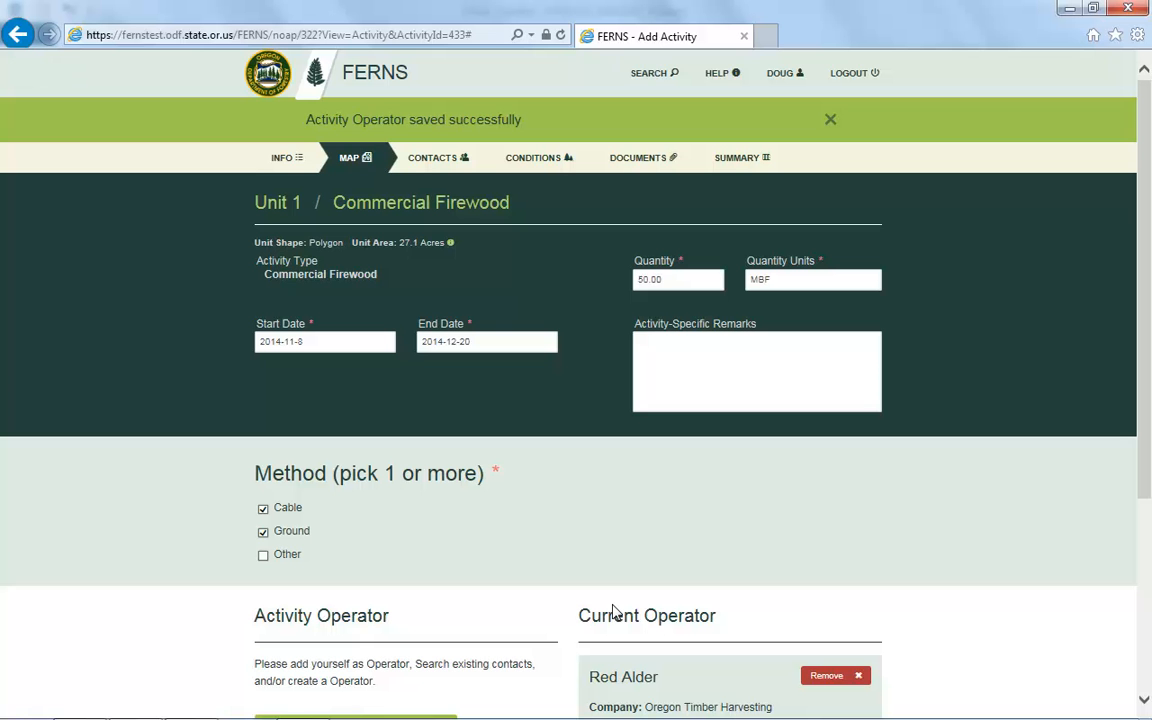
# Scroll down past the save confirmation to check the Current Operator panel.
pyautogui.scroll(-3, 1149, 338)
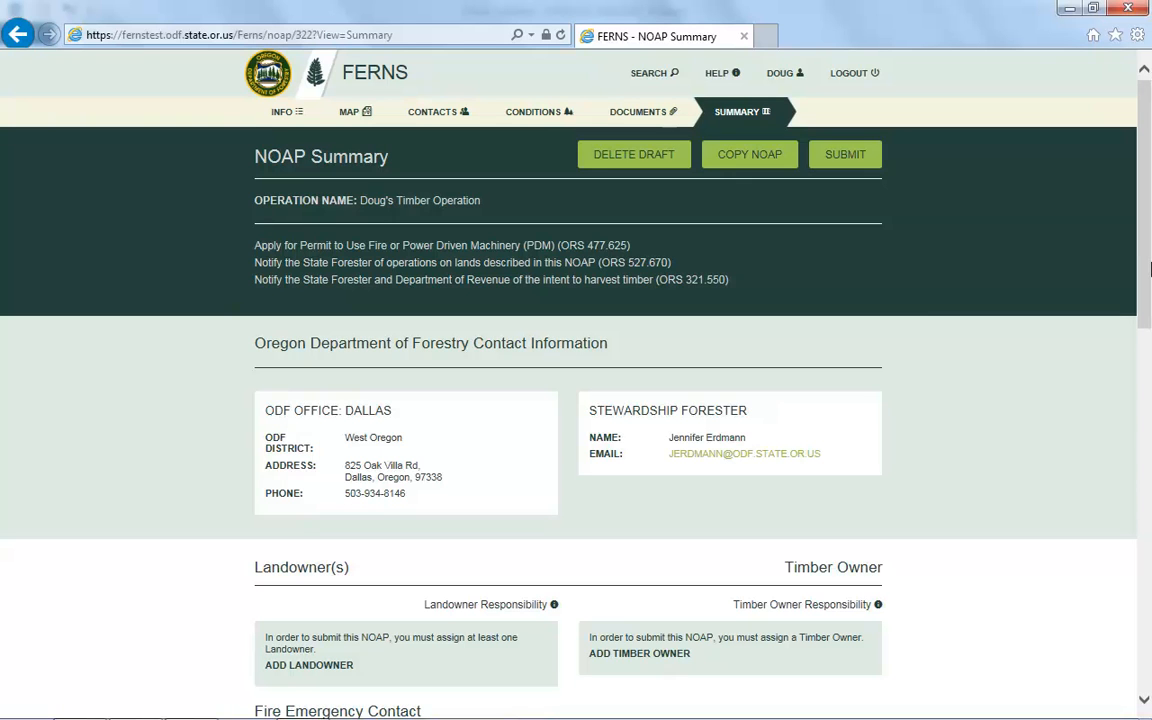
pyautogui.scroll(-9, 1150, 268)
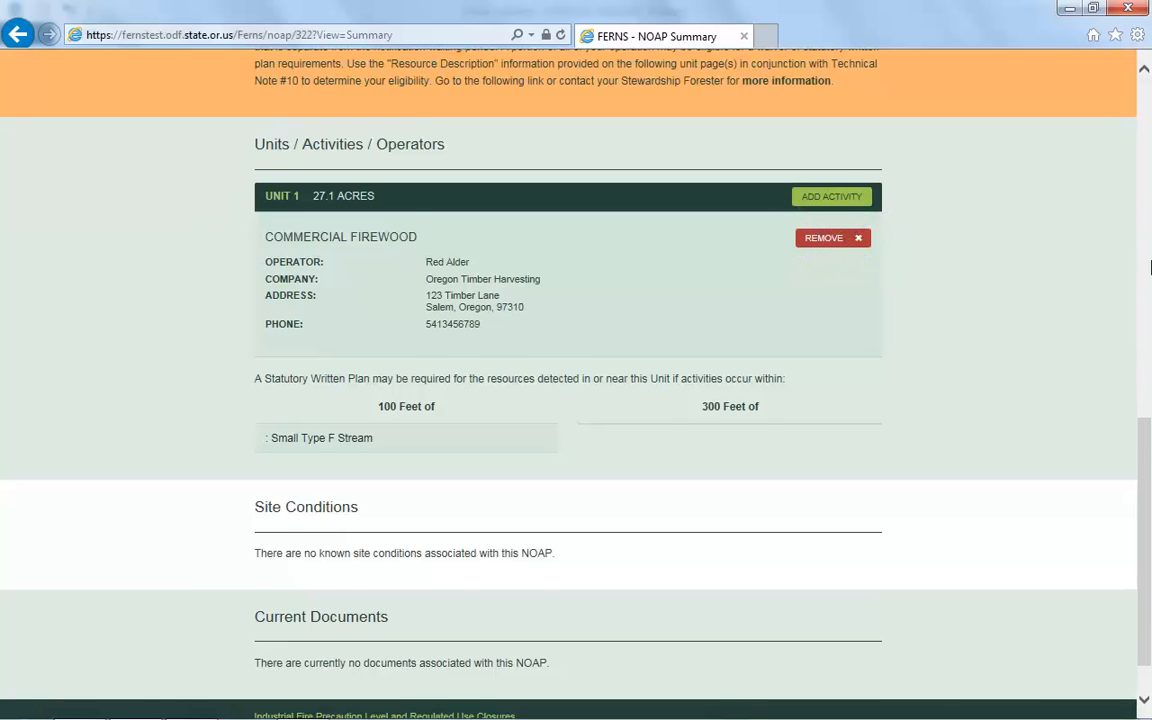
pyautogui.scroll(1, 1150, 593)
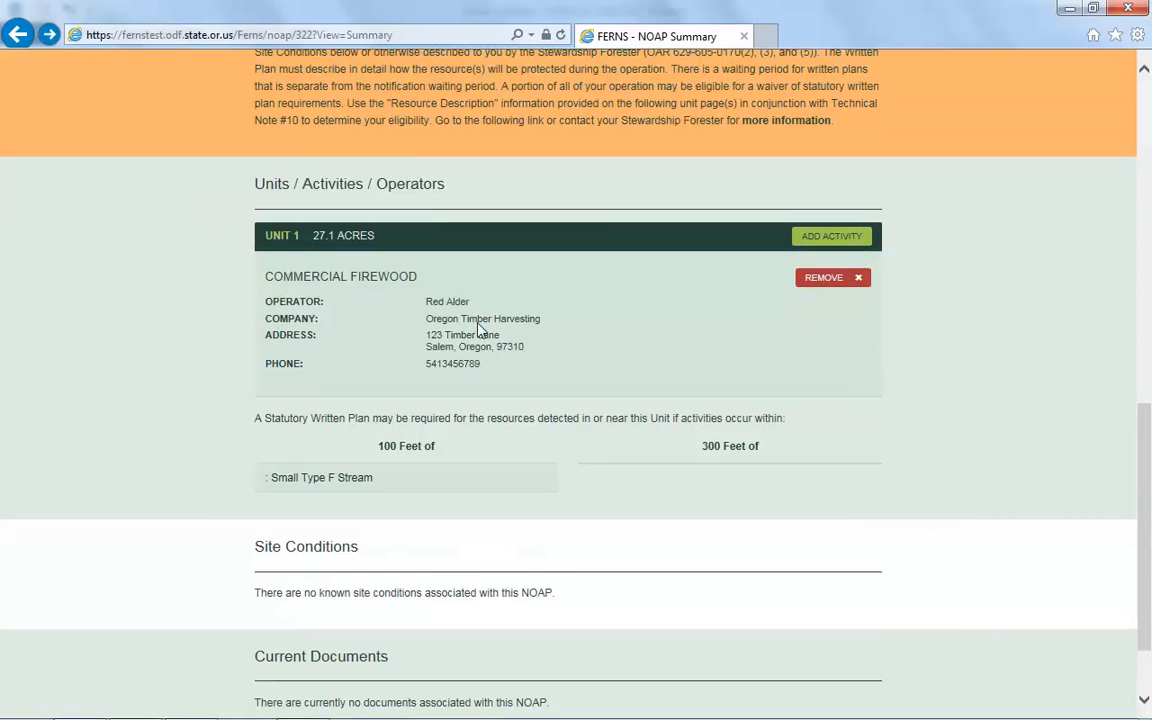
pyautogui.click(388, 284)
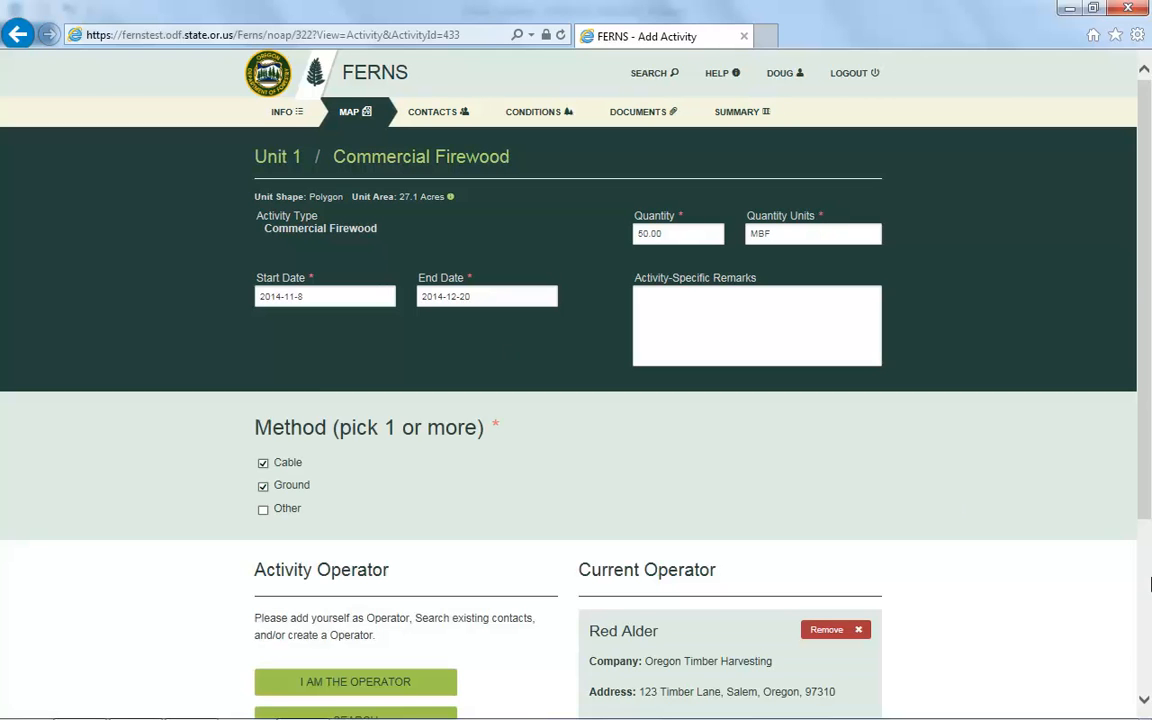
# Remove the Oregon Timber Harvesting contact as the firewood activity's current operator.
pyautogui.scroll(-3, 1150, 585)
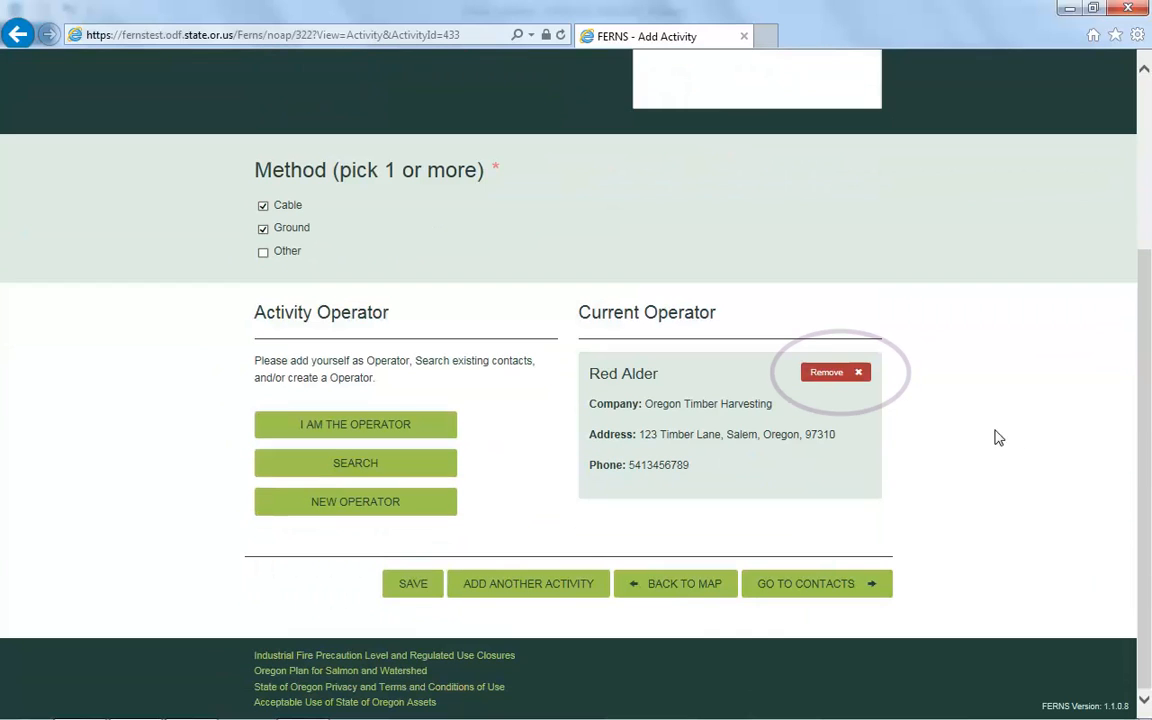
pyautogui.click(822, 382)
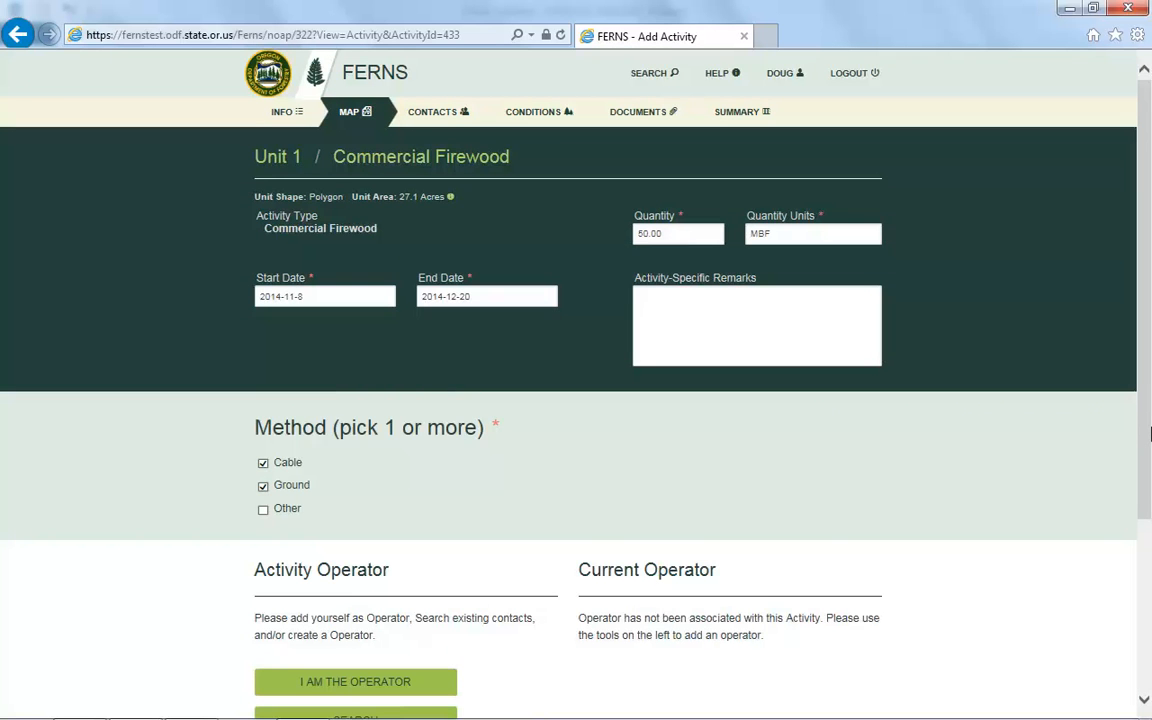
pyautogui.scroll(-3, 1150, 433)
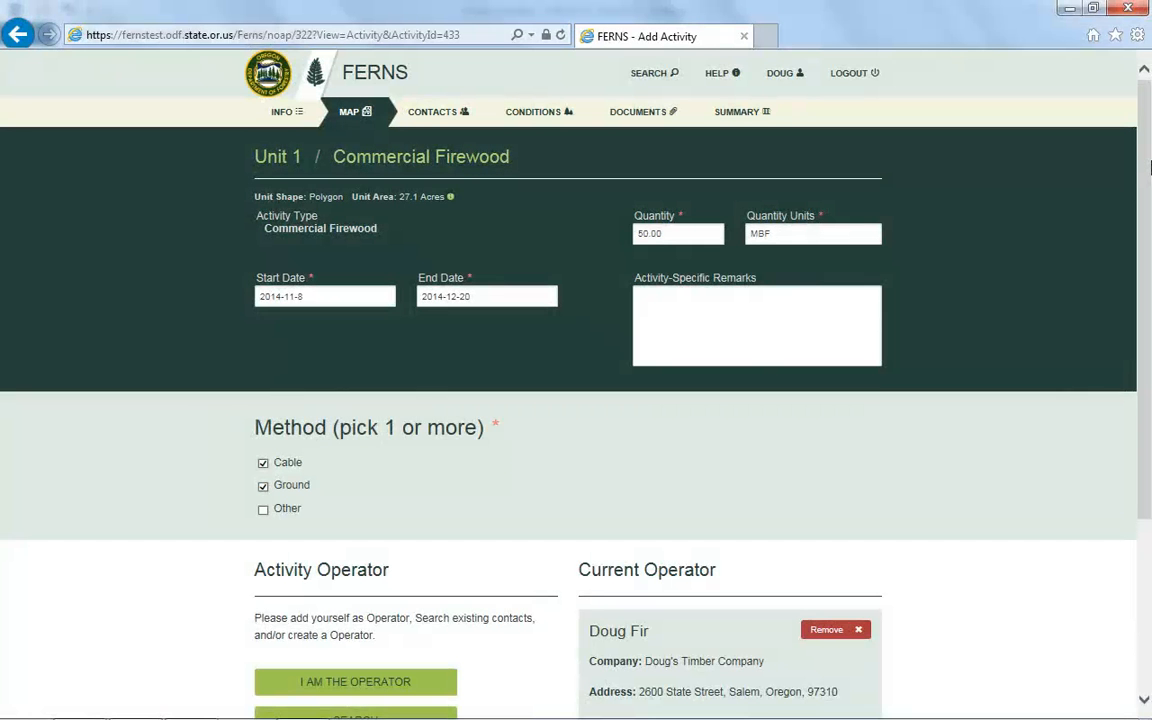
pyautogui.scroll(-3, 1150, 168)
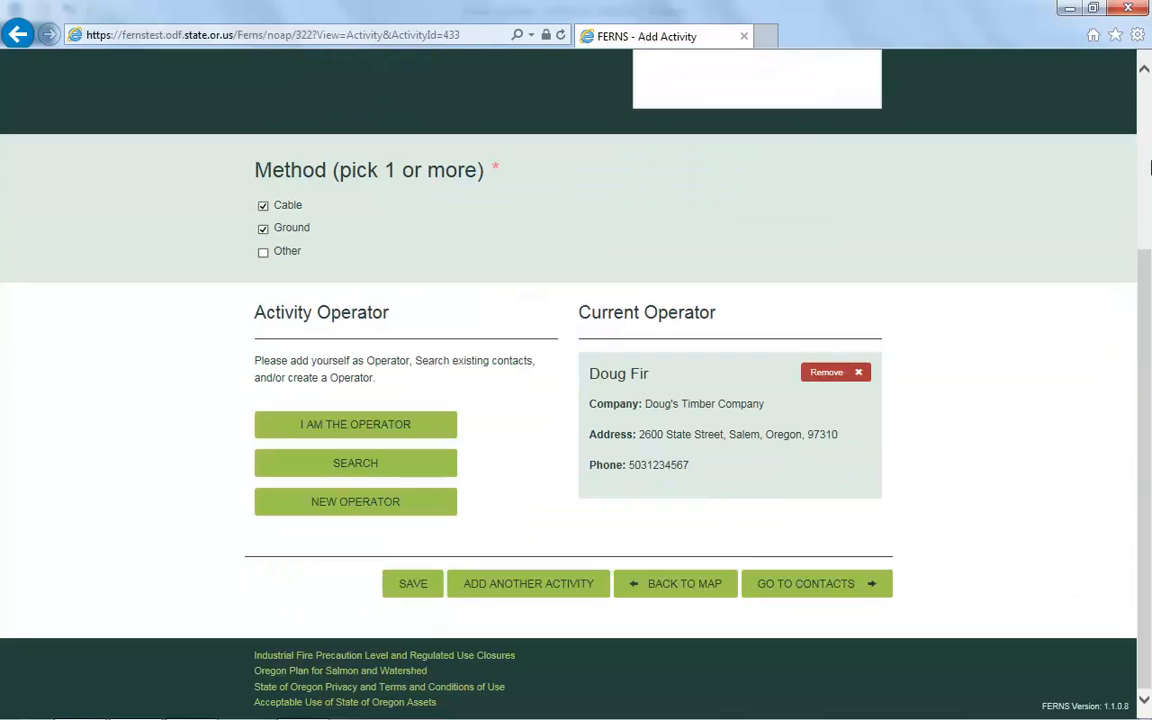